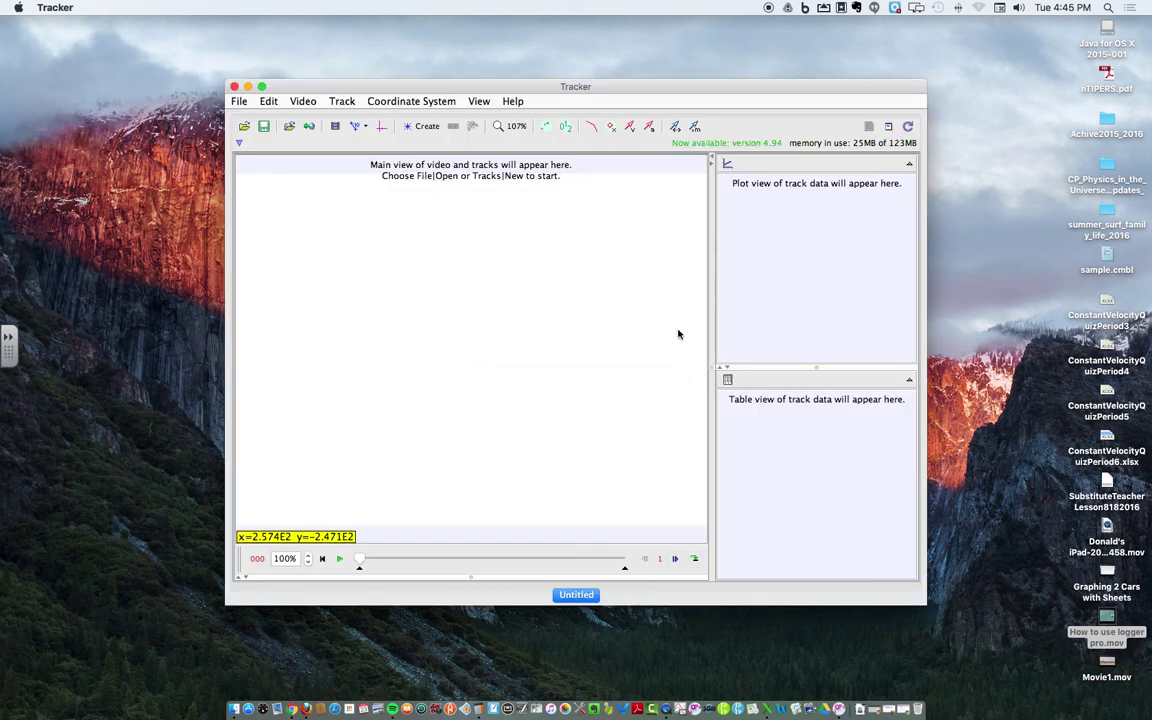
Load Movie1.mov from the desktop into Tracker and enlarge the Tracker window to fill the screen
left_click_drag(604, 87, 426, 57)
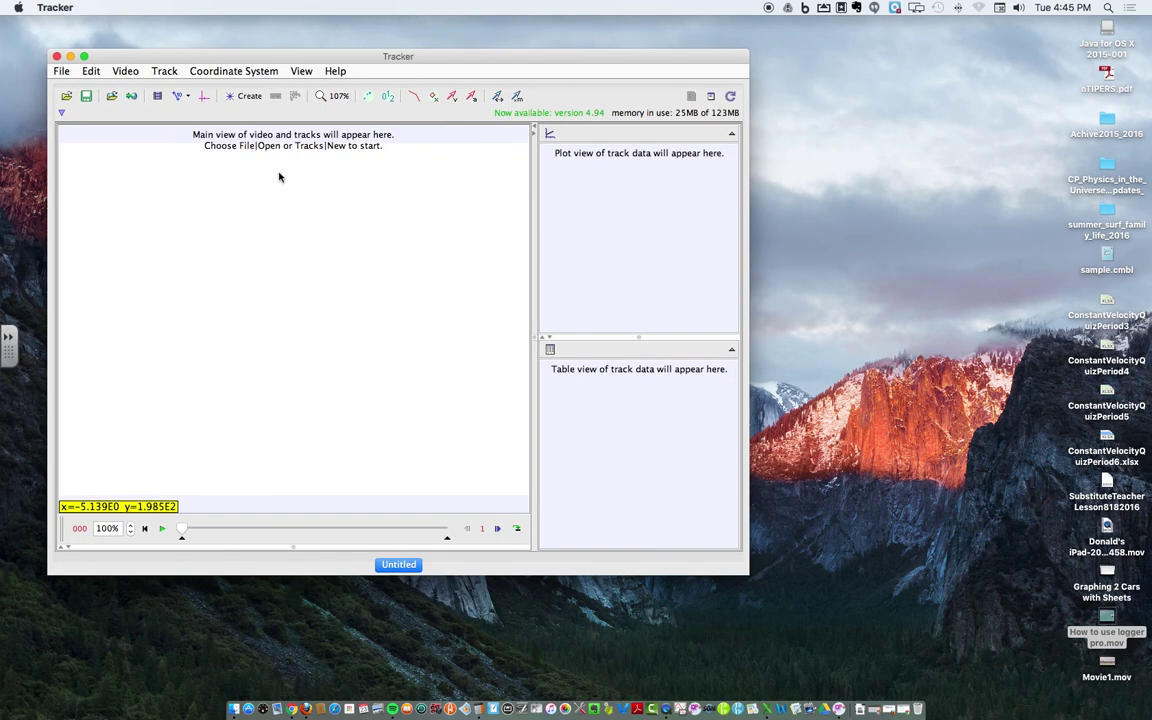
left_click_drag(1107, 662, 269, 270)
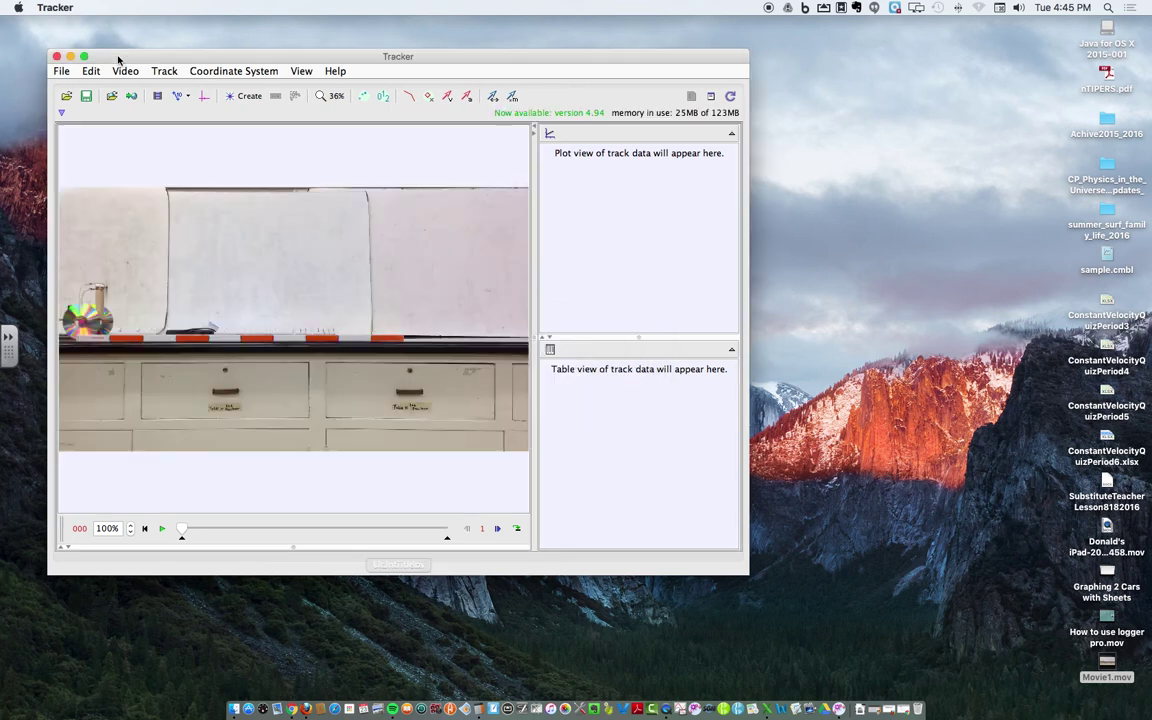
left_click(84, 57)
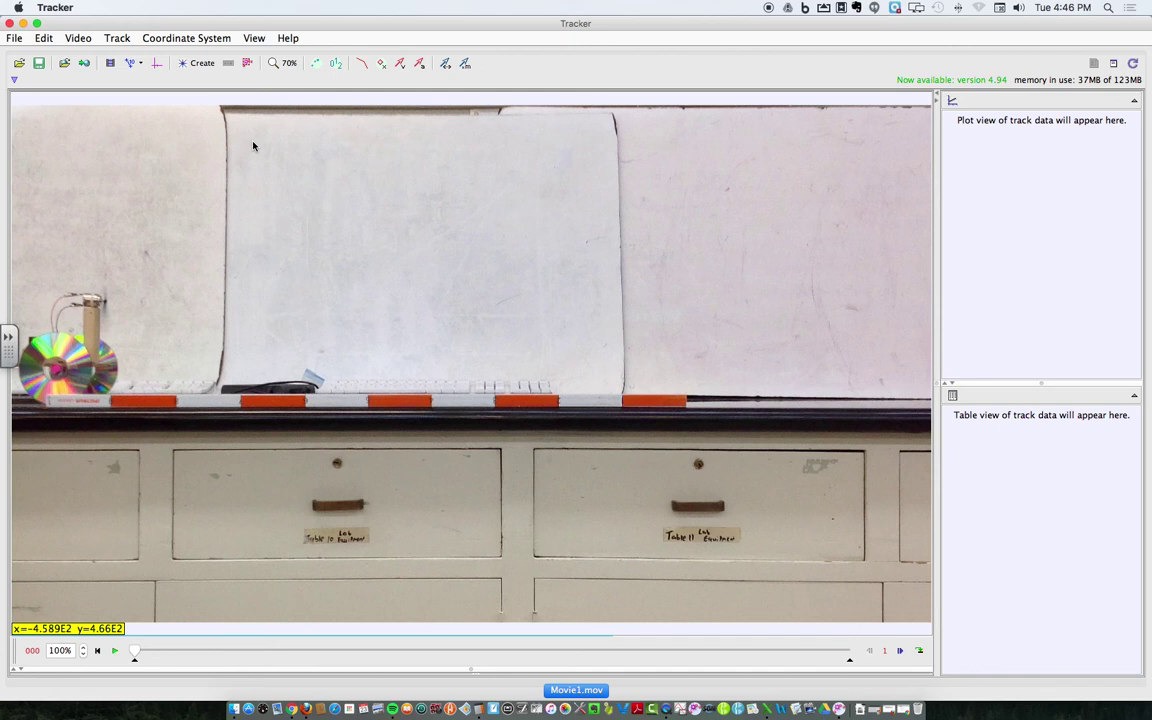
left_click(125, 43)
mouse_move(155, 44)
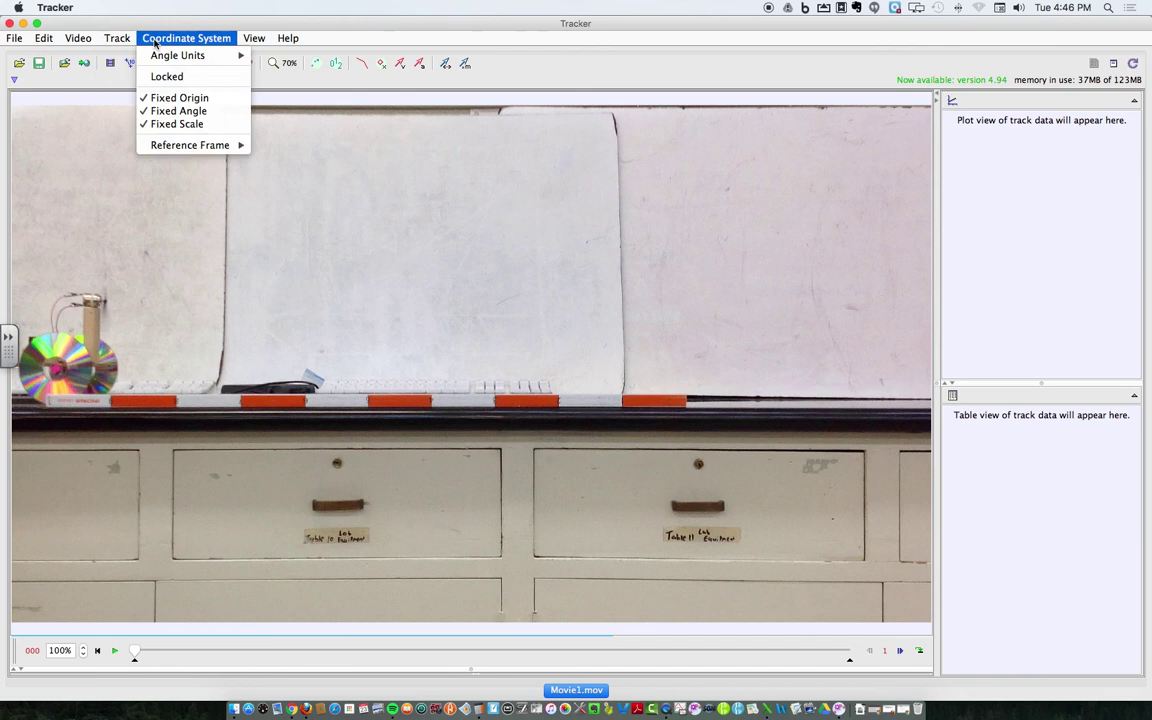
mouse_move(23, 42)
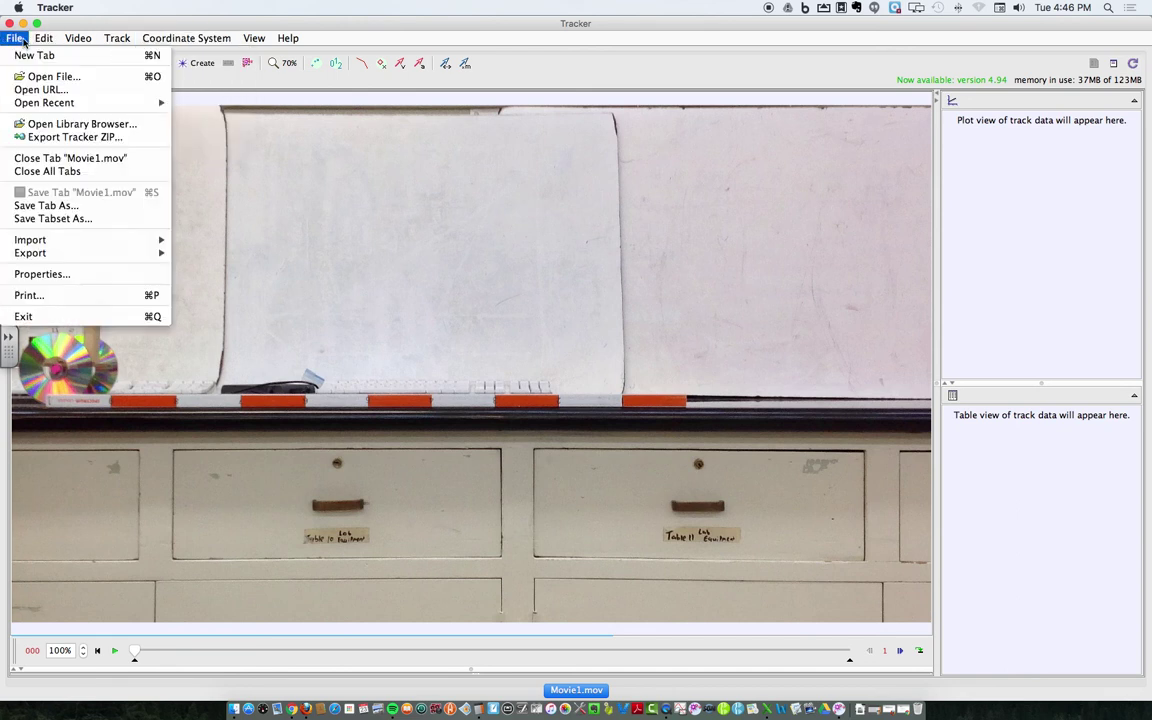
mouse_move(63, 43)
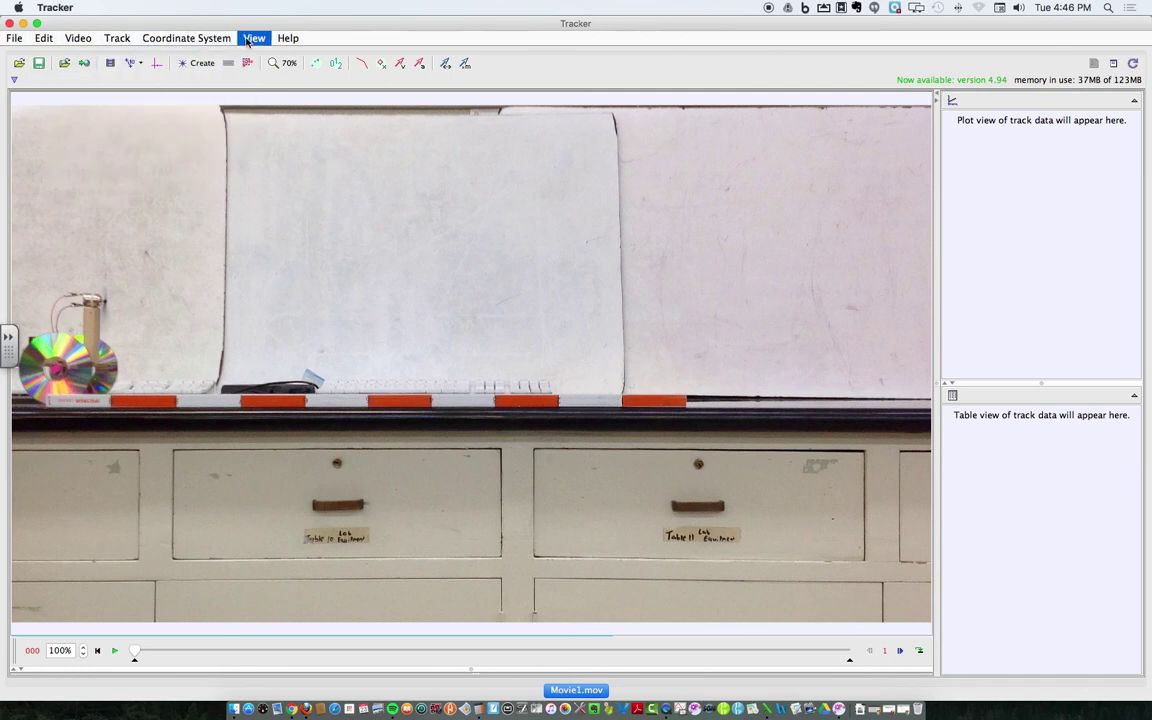
mouse_move(276, 41)
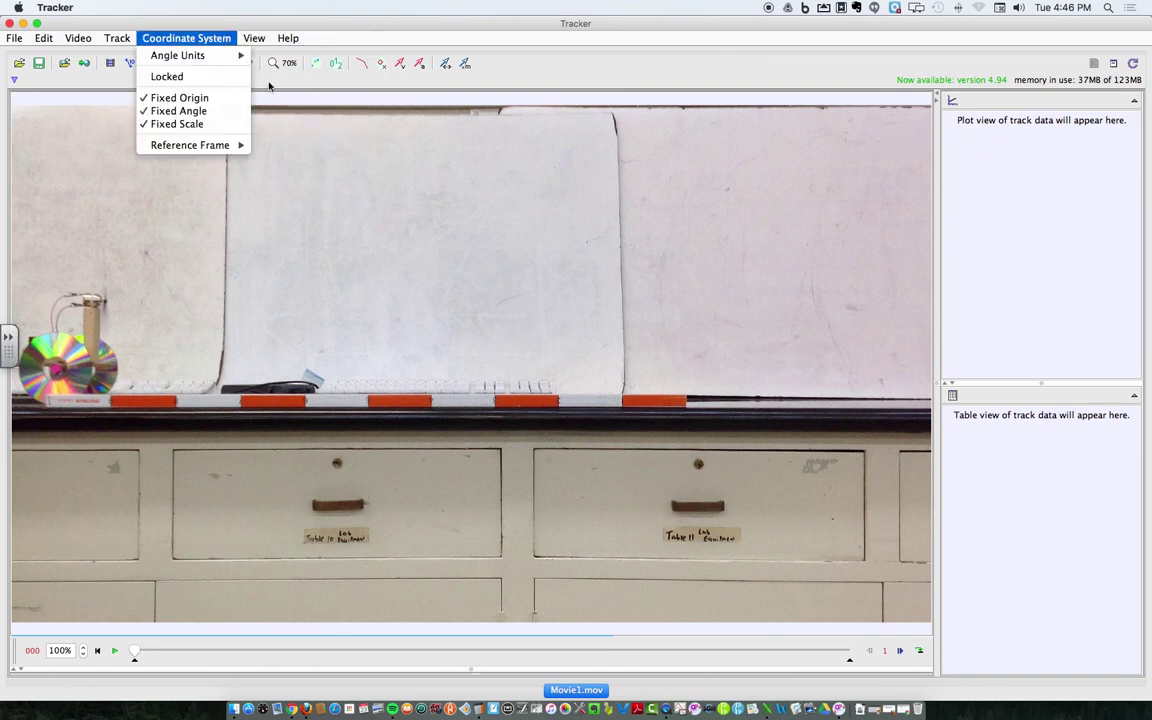
Create a new point mass track for the video
left_click(196, 66)
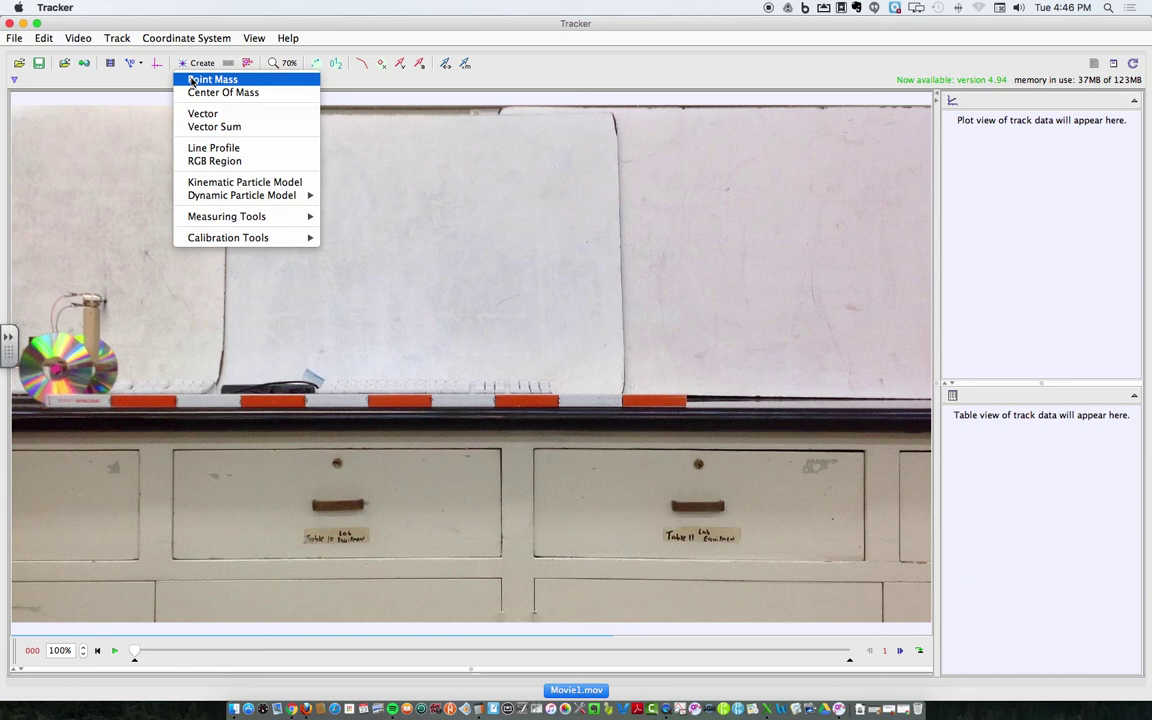
left_click(193, 80)
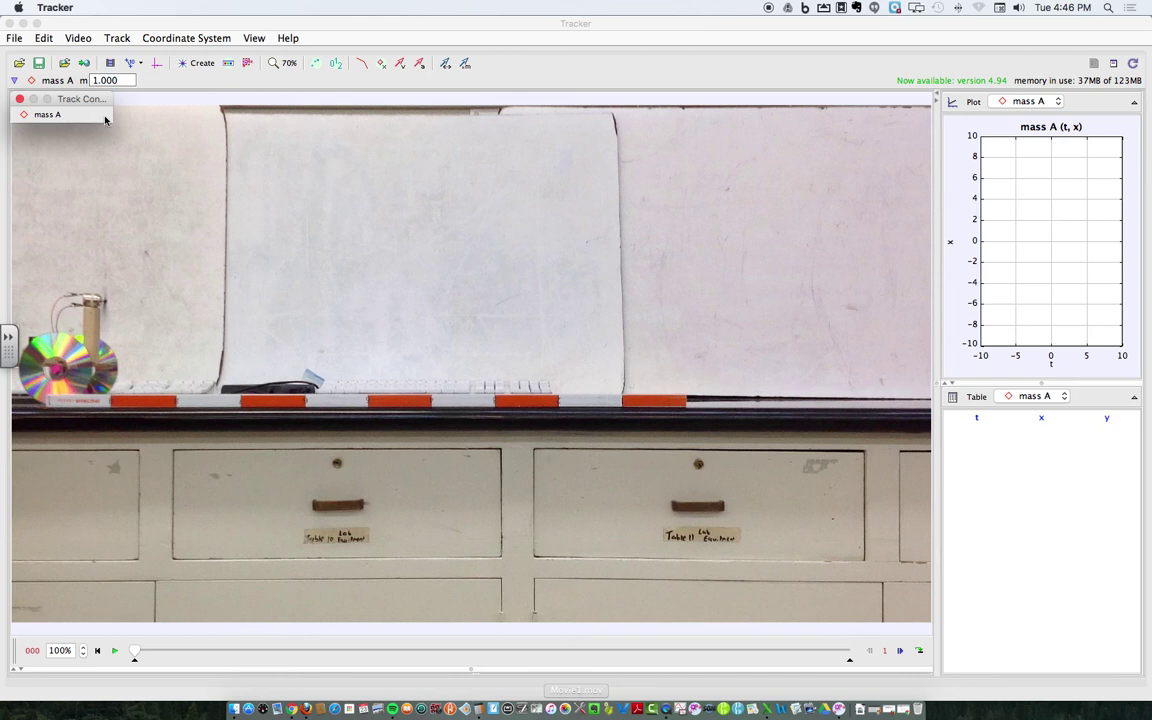
Place the coordinate origin on the motor shaft atop the car's post, at about pixel 193, 410, and hide the axes
left_click(158, 64)
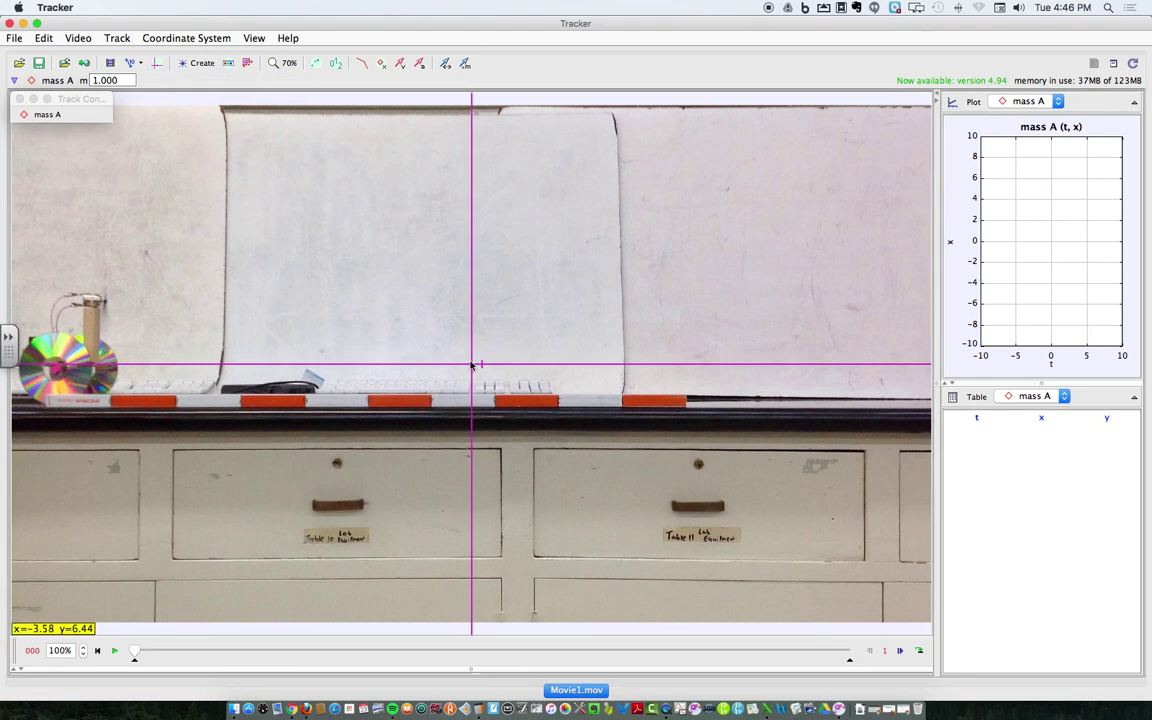
left_click_drag(461, 367, 106, 302)
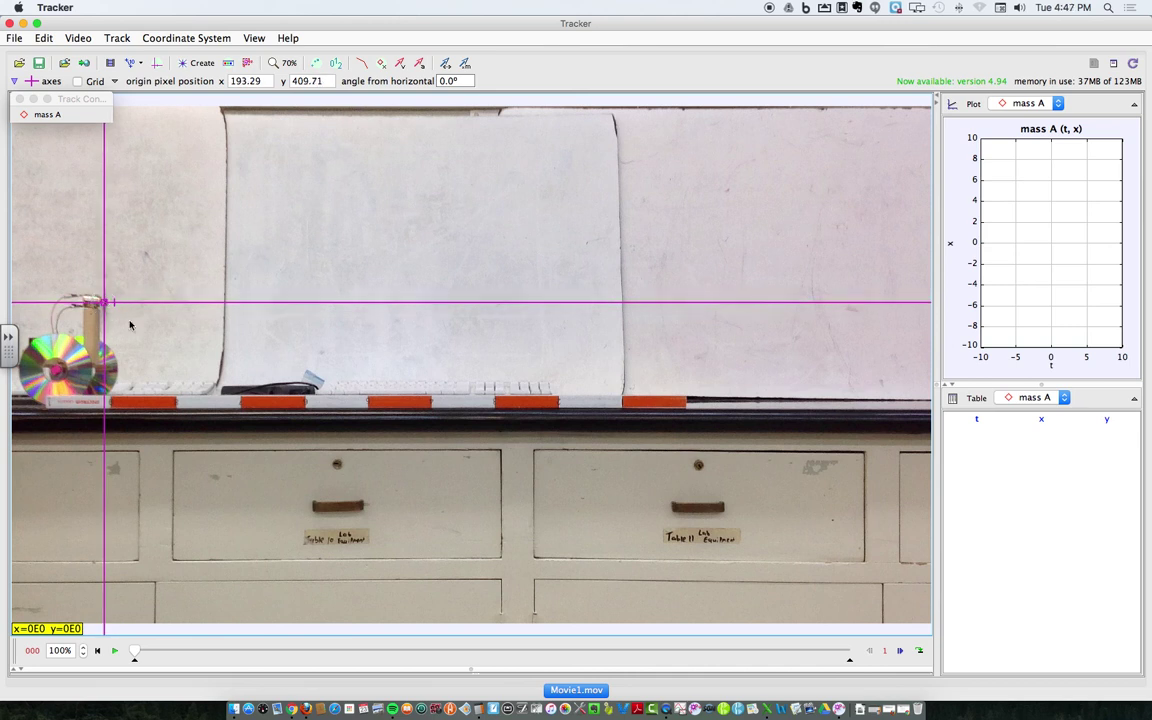
left_click(159, 65)
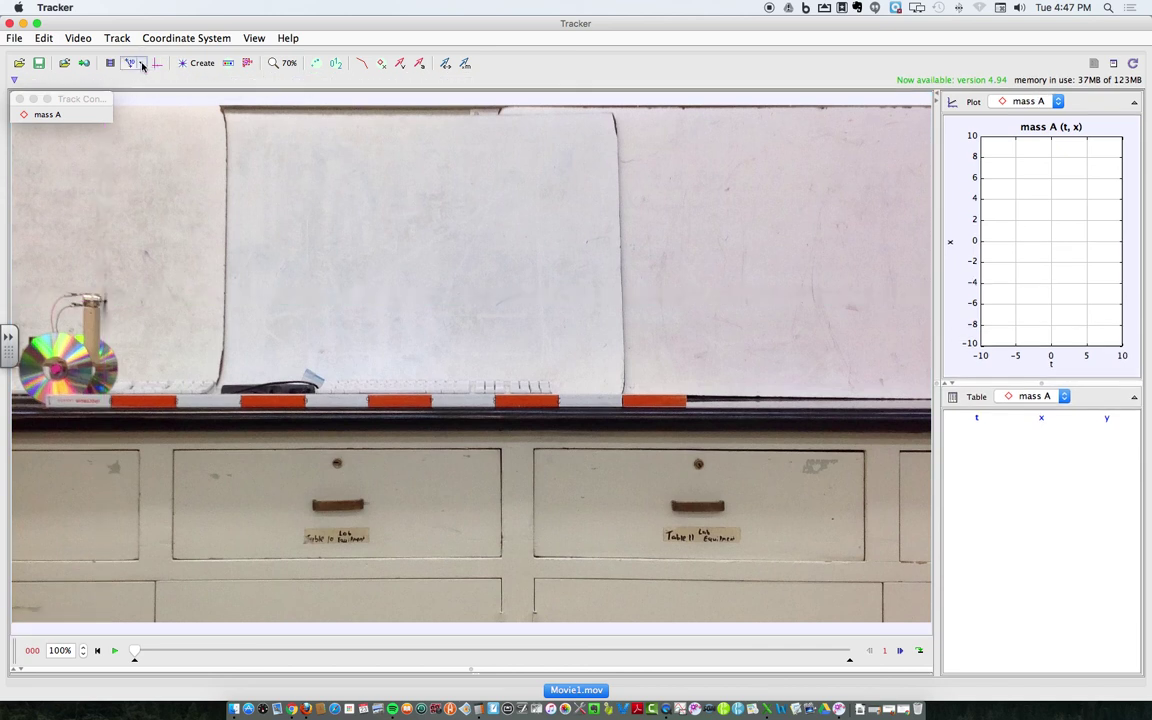
Add a calibration stick and stretch it from one end of the red-and-white meter stick to the other
left_click(138, 66)
mouse_move(150, 79)
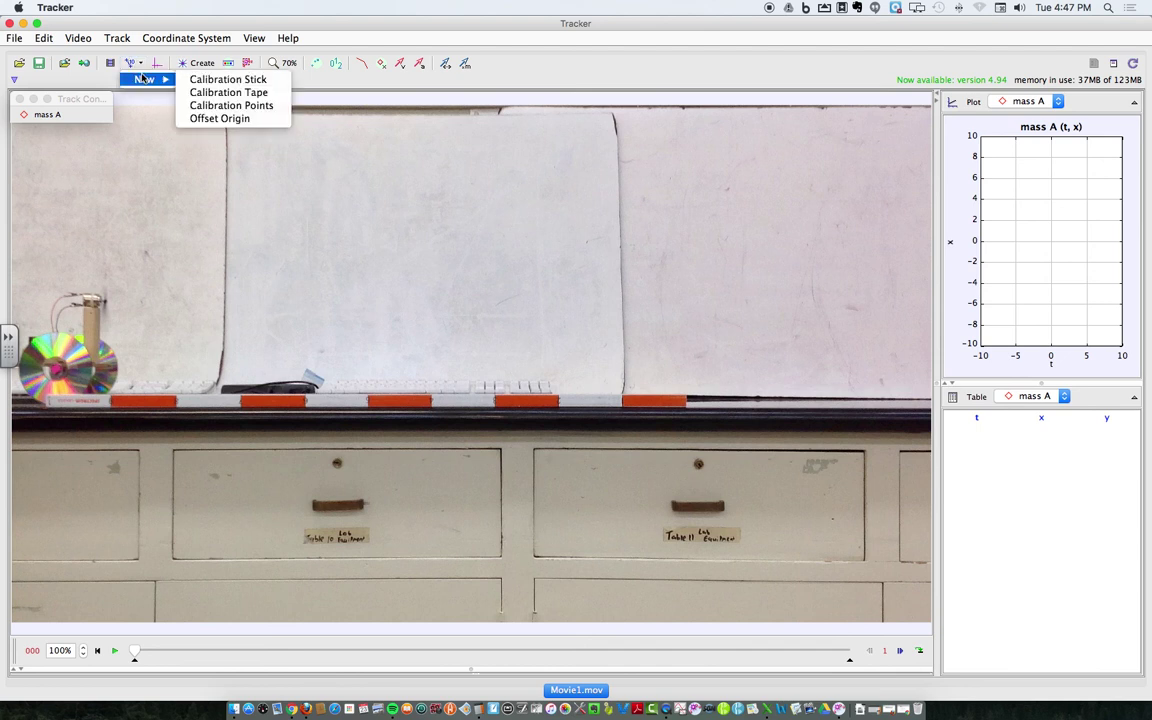
left_click(211, 85)
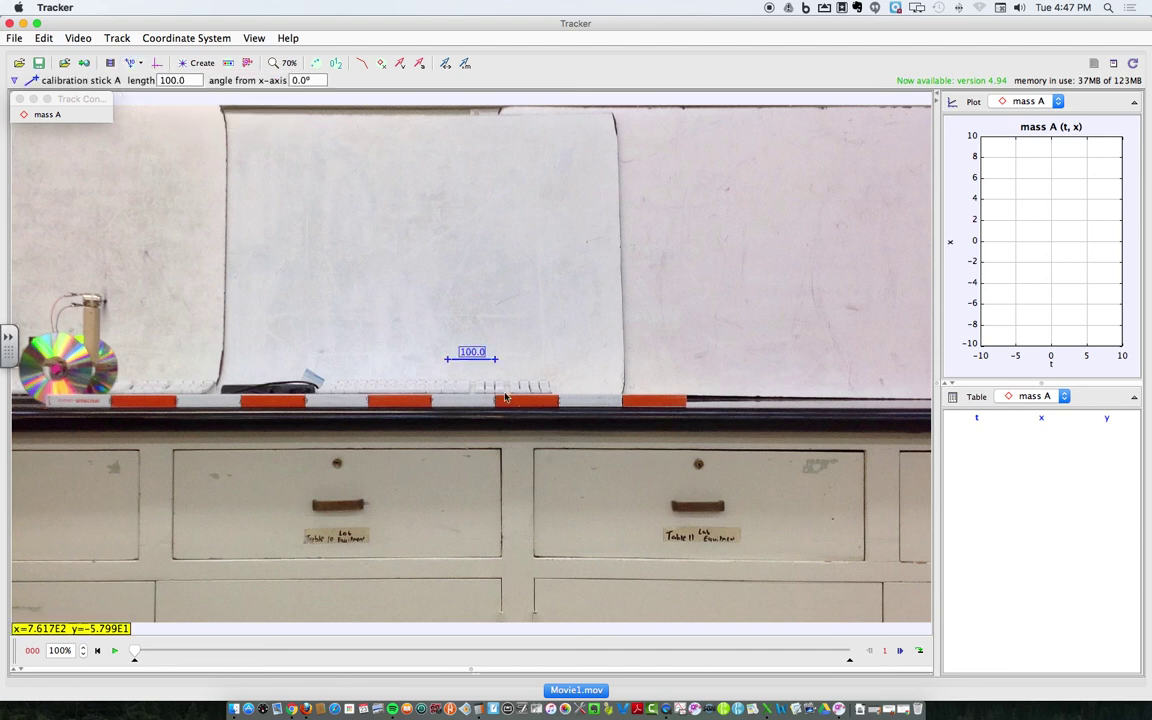
left_click_drag(447, 360, 45, 402)
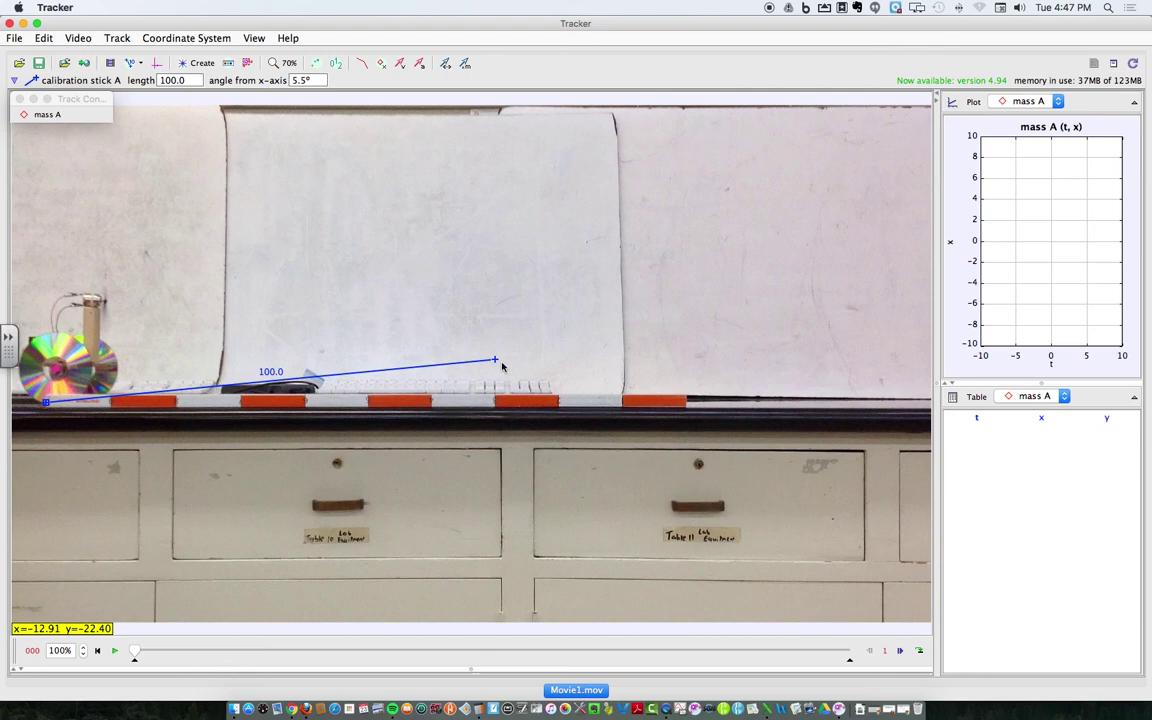
left_click_drag(494, 362, 686, 400)
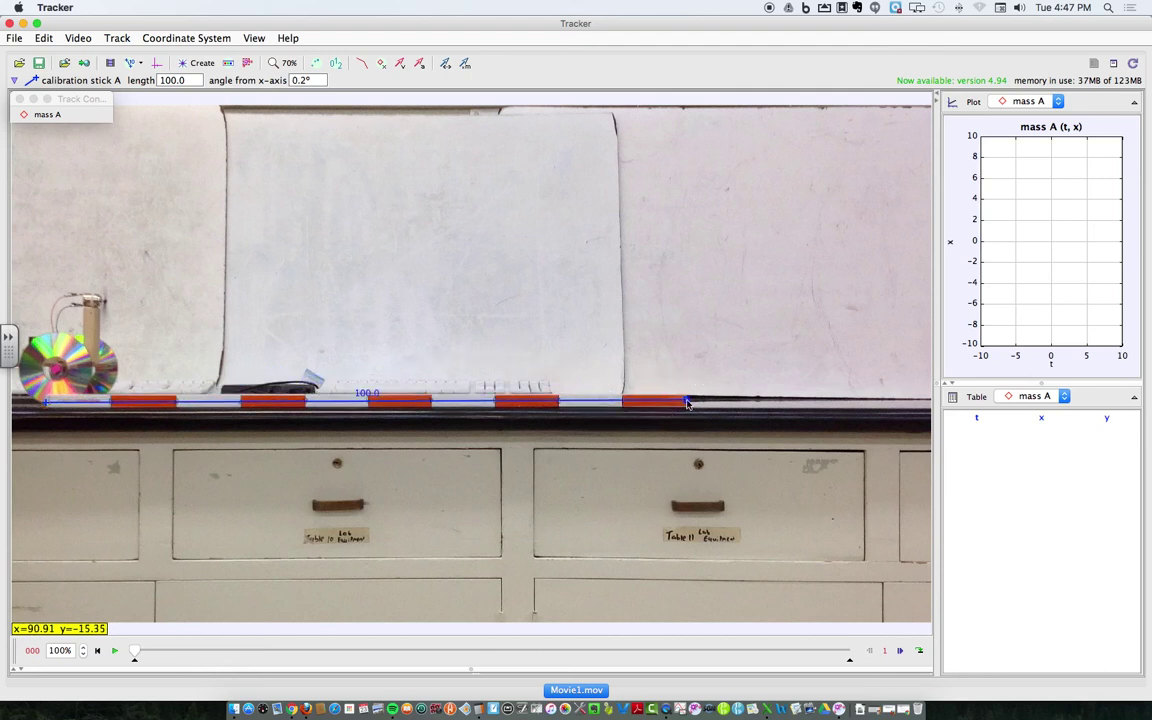
Fine-tune both endpoints of the calibration stick on the exact ends of the meter stick, working at 400% magnification
left_click(288, 65)
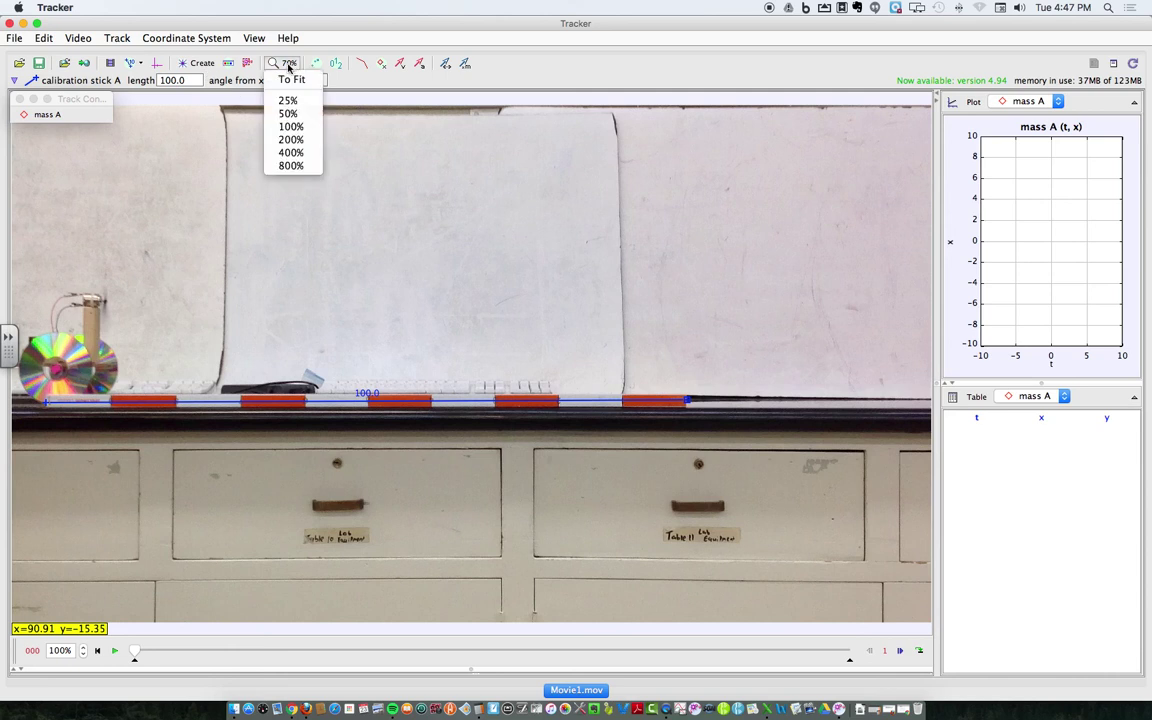
left_click(291, 140)
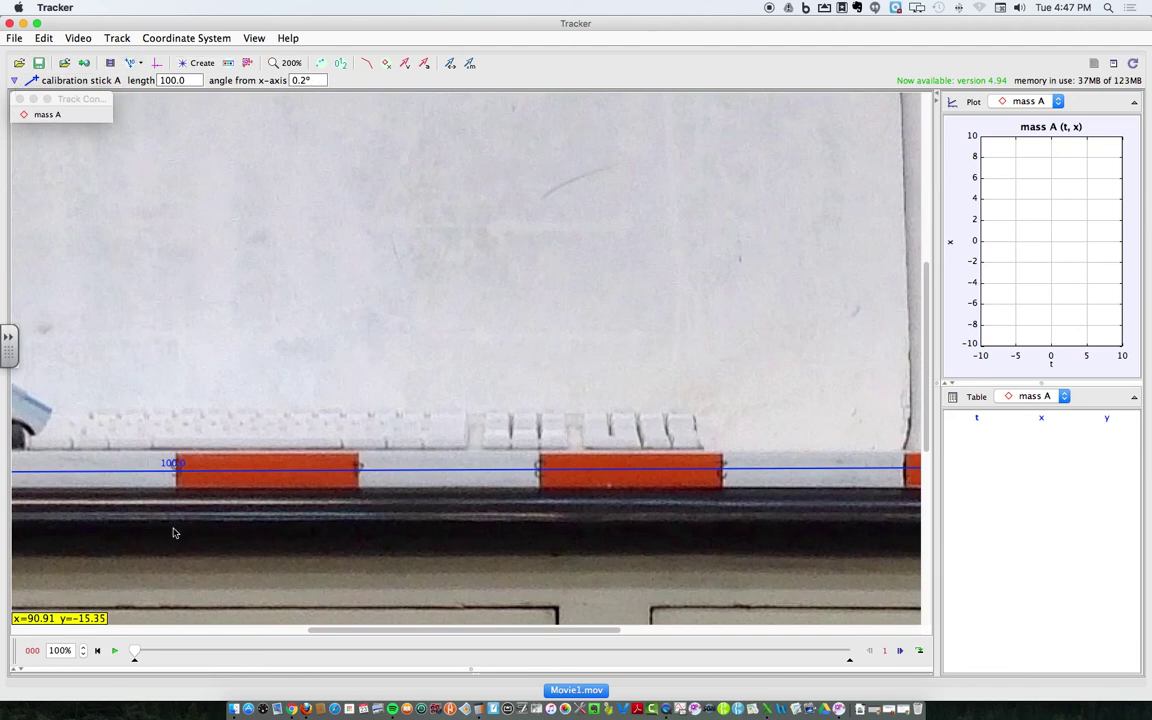
left_click_drag(370, 629, 36, 612)
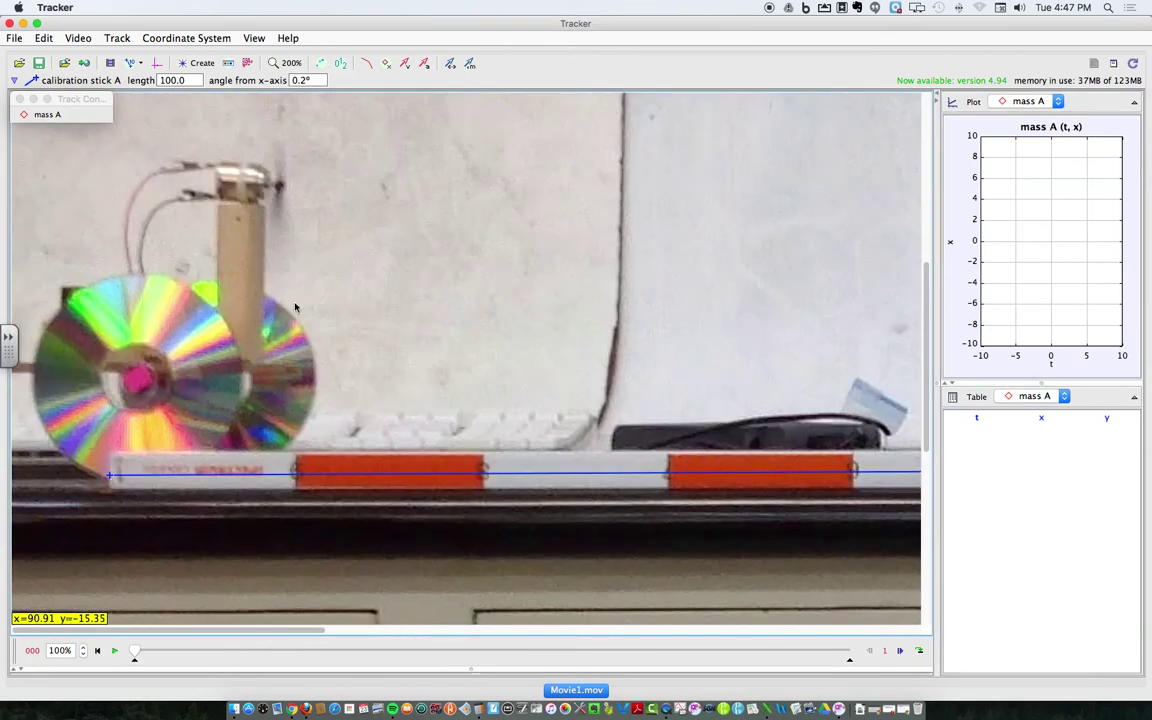
left_click(289, 64)
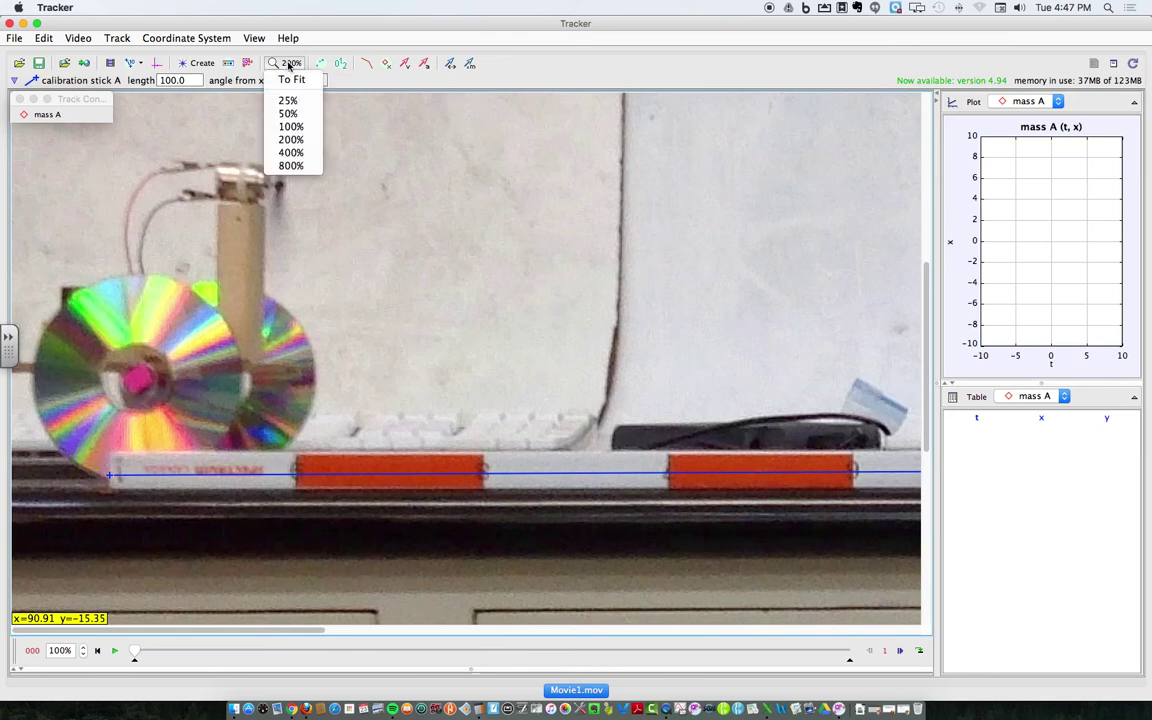
left_click(300, 152)
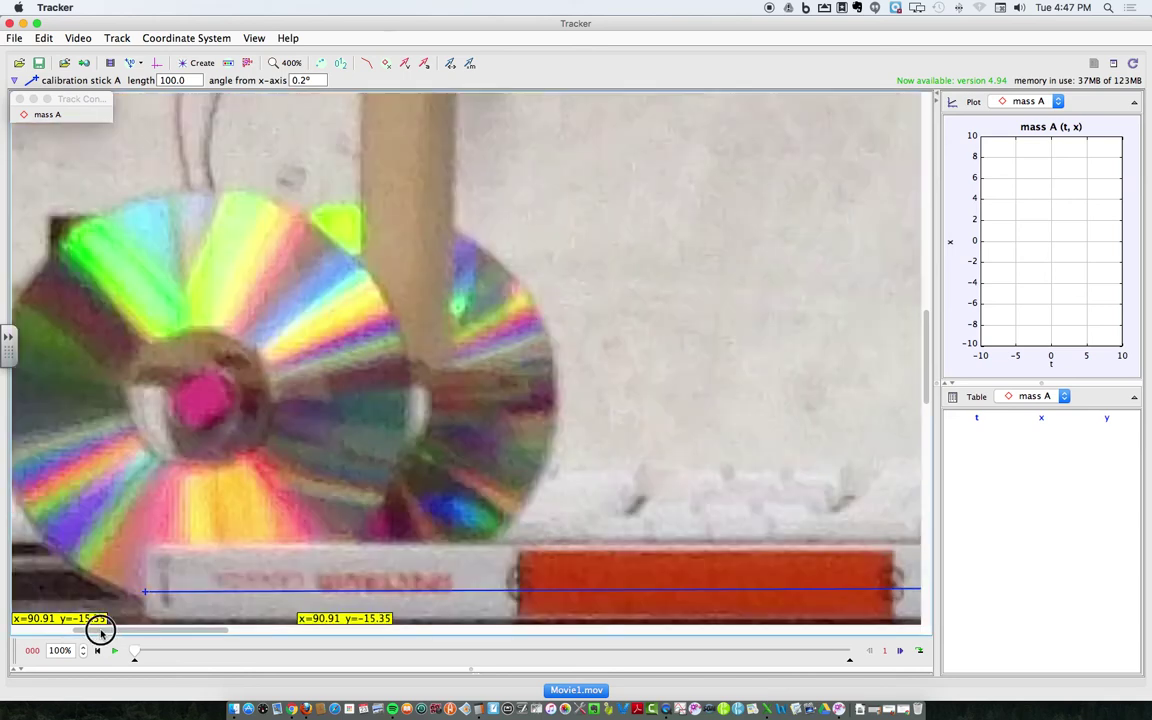
left_click_drag(100, 630, 27, 630)
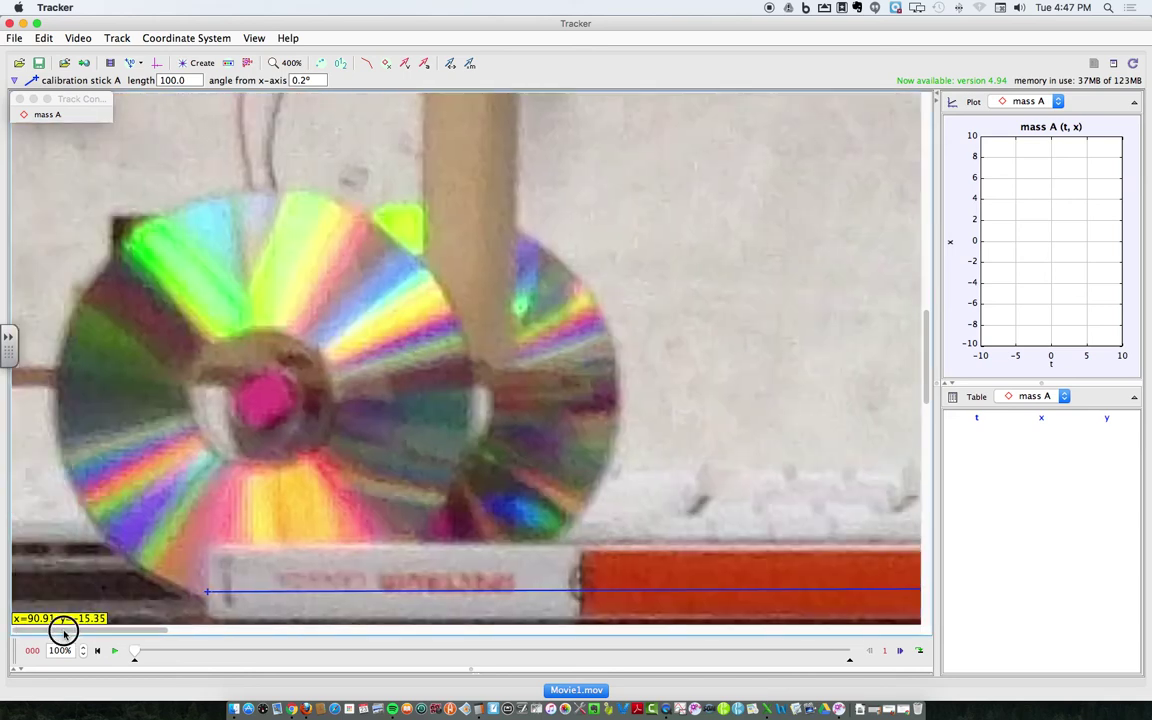
left_click(208, 595)
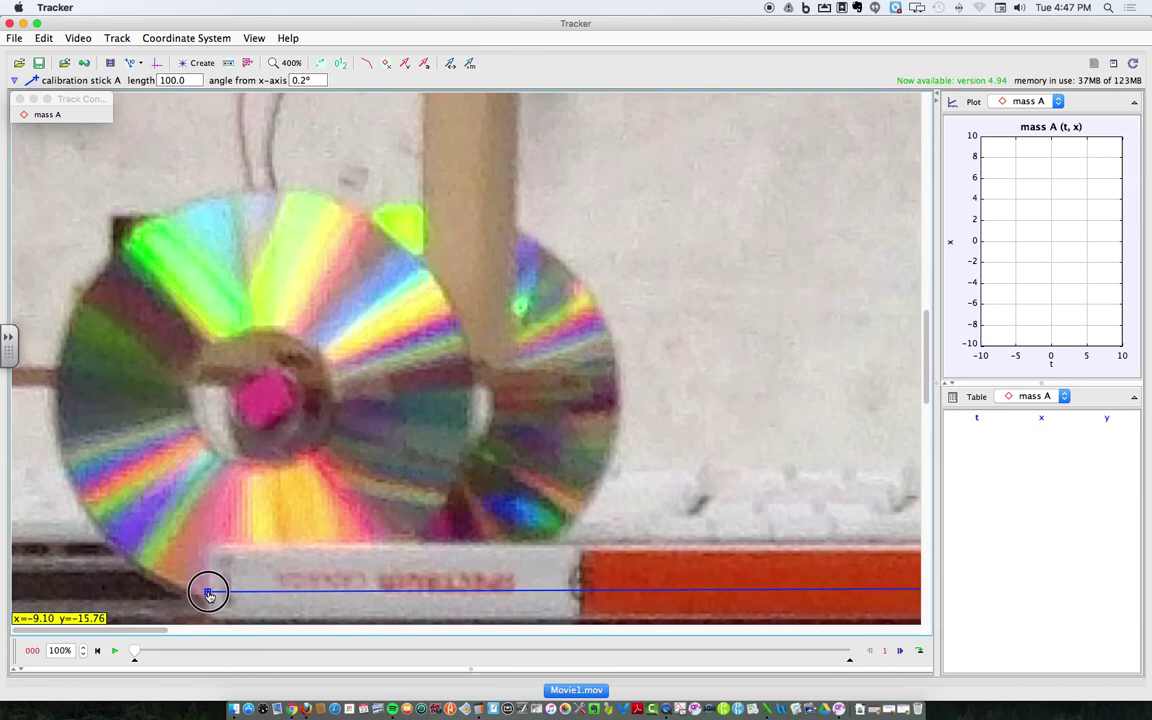
left_click_drag(208, 595, 209, 594)
left_click_drag(152, 630, 762, 645)
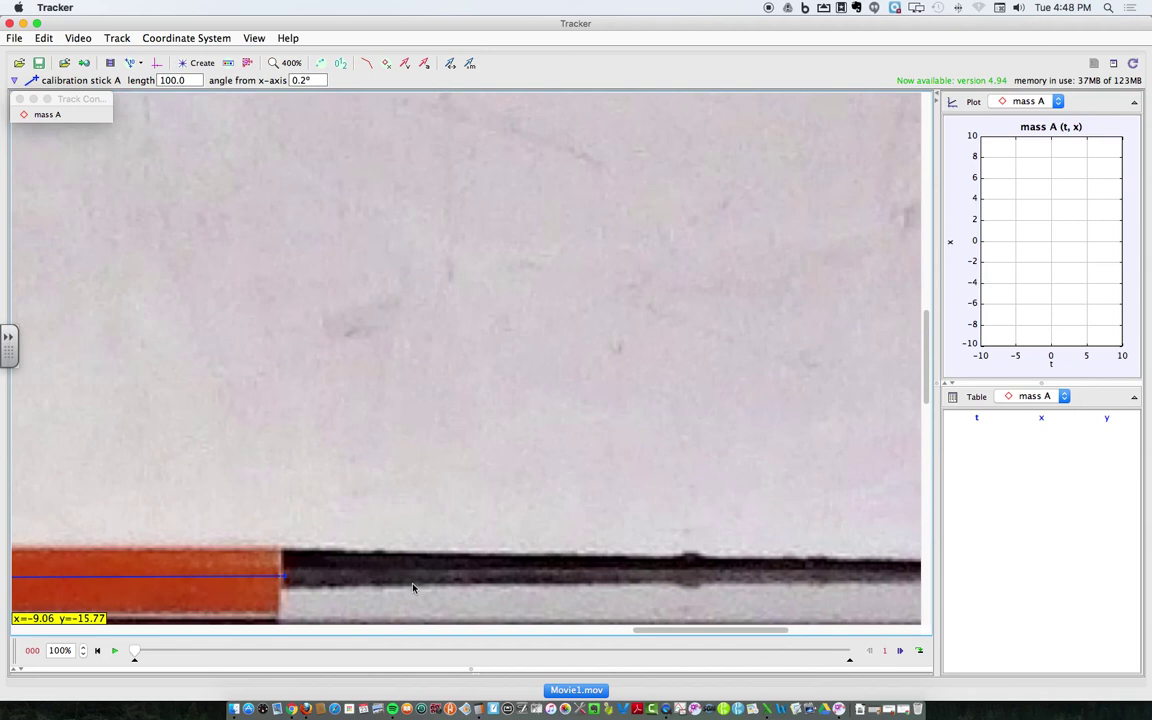
left_click(283, 578)
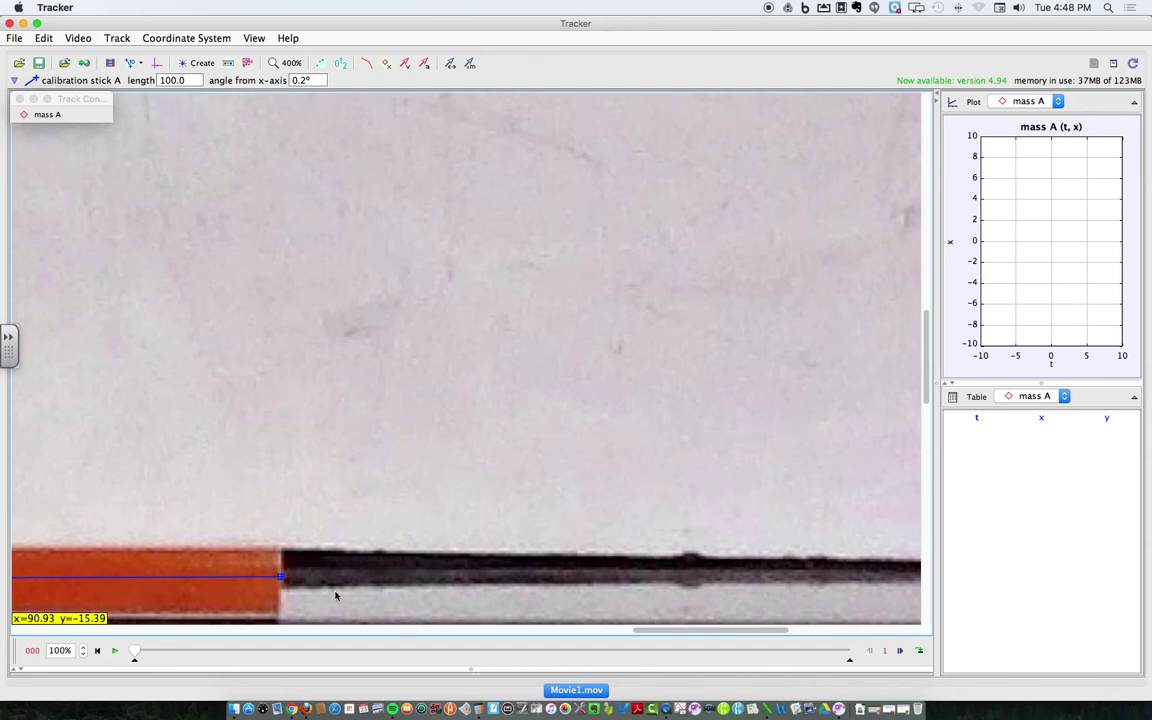
Set the calibration stick's length to 1 and hide the stick
left_click(282, 63)
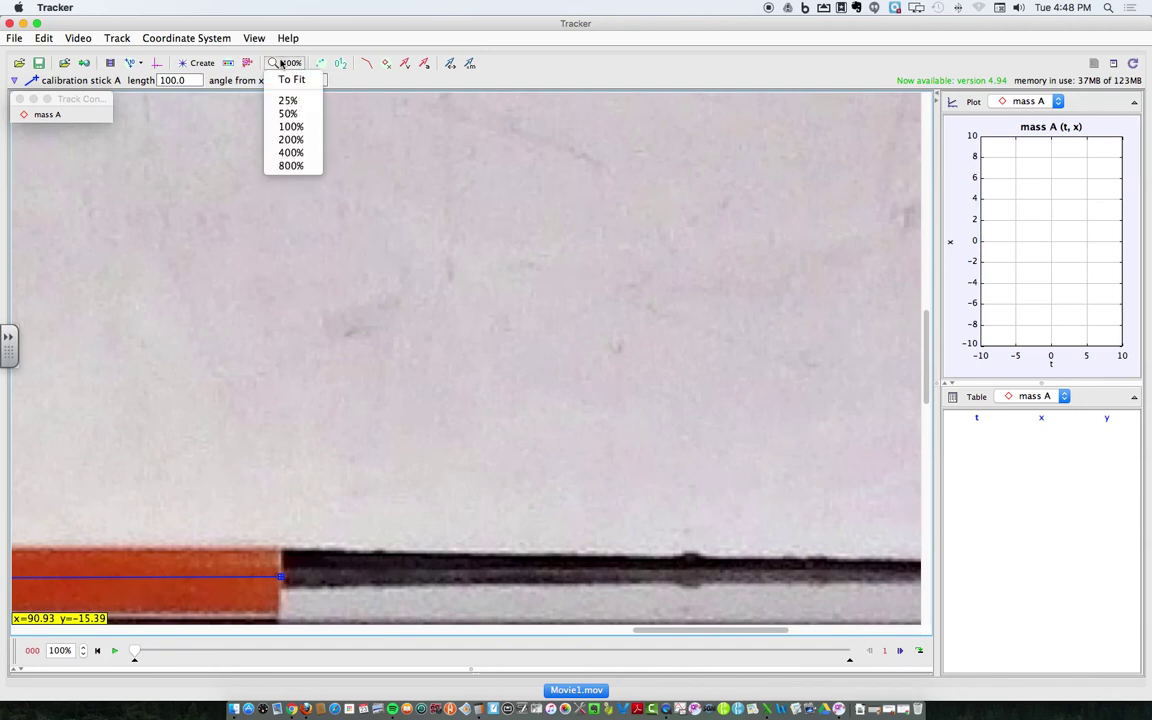
left_click(302, 124)
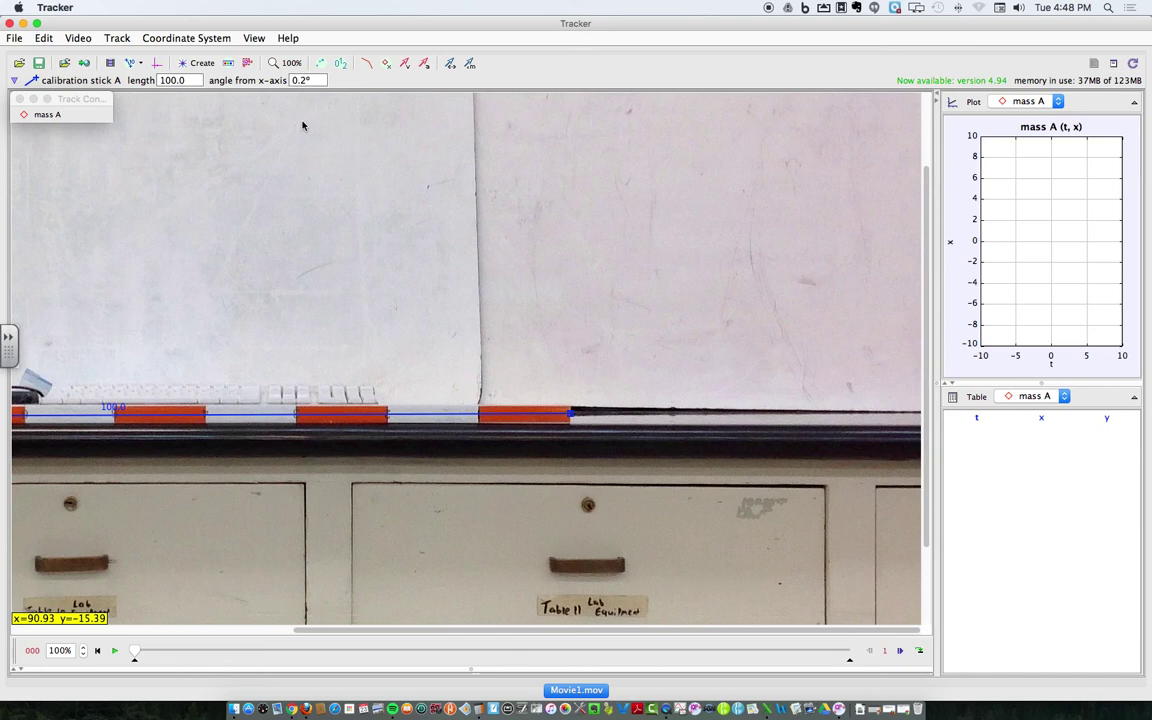
left_click_drag(388, 627, 51, 617)
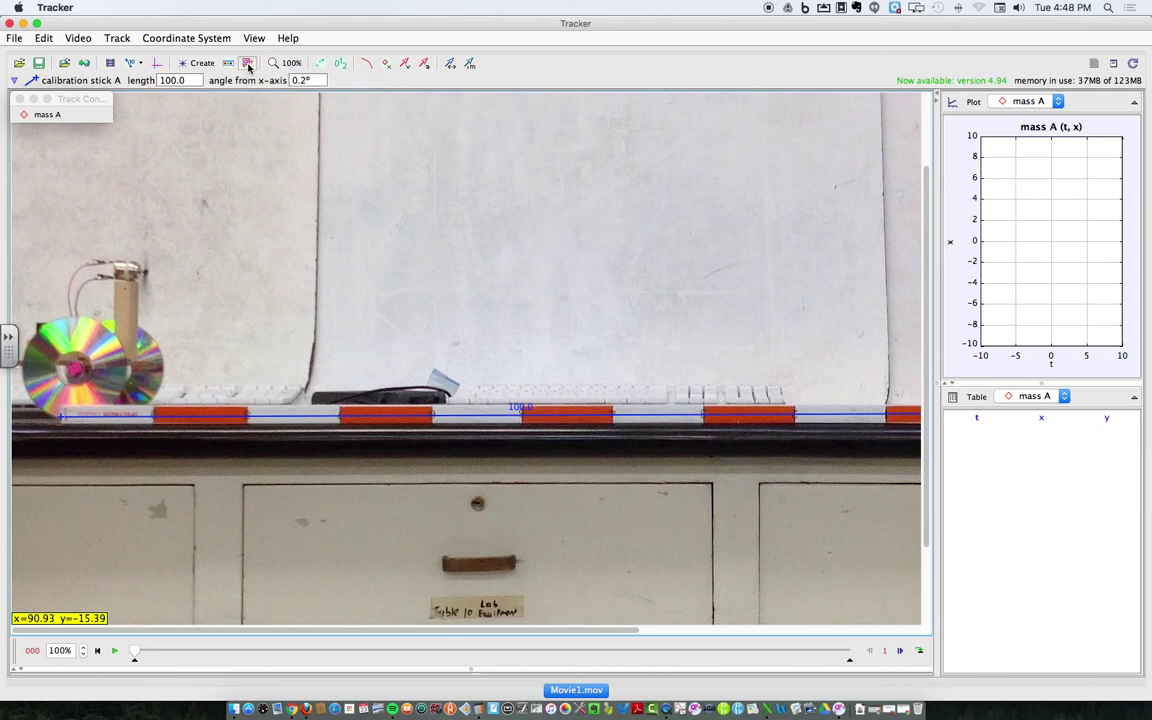
left_click_drag(195, 80, 117, 78)
type("1")
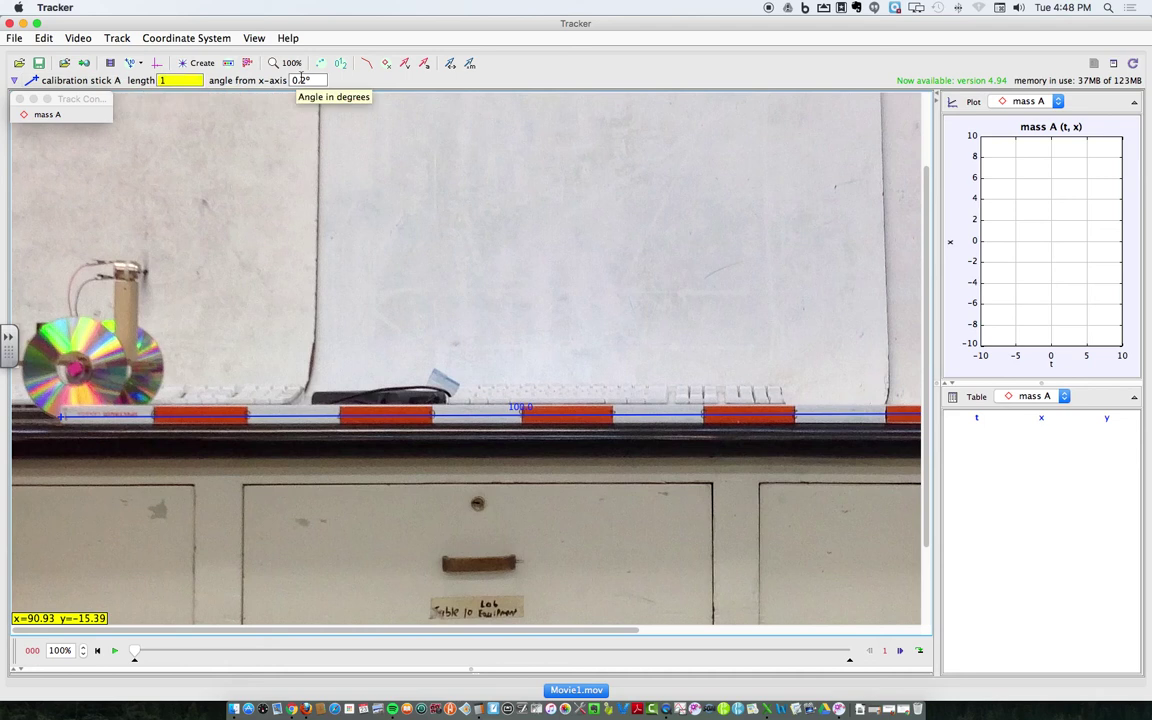
key("Return")
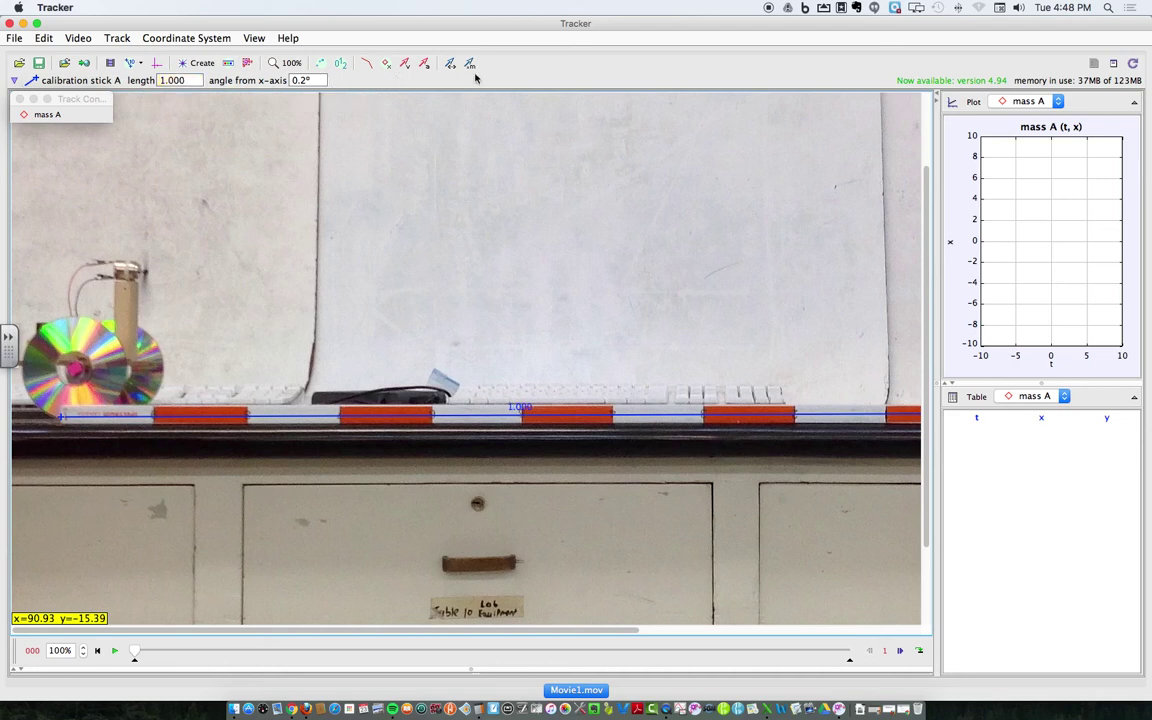
left_click(135, 64)
left_click(135, 64)
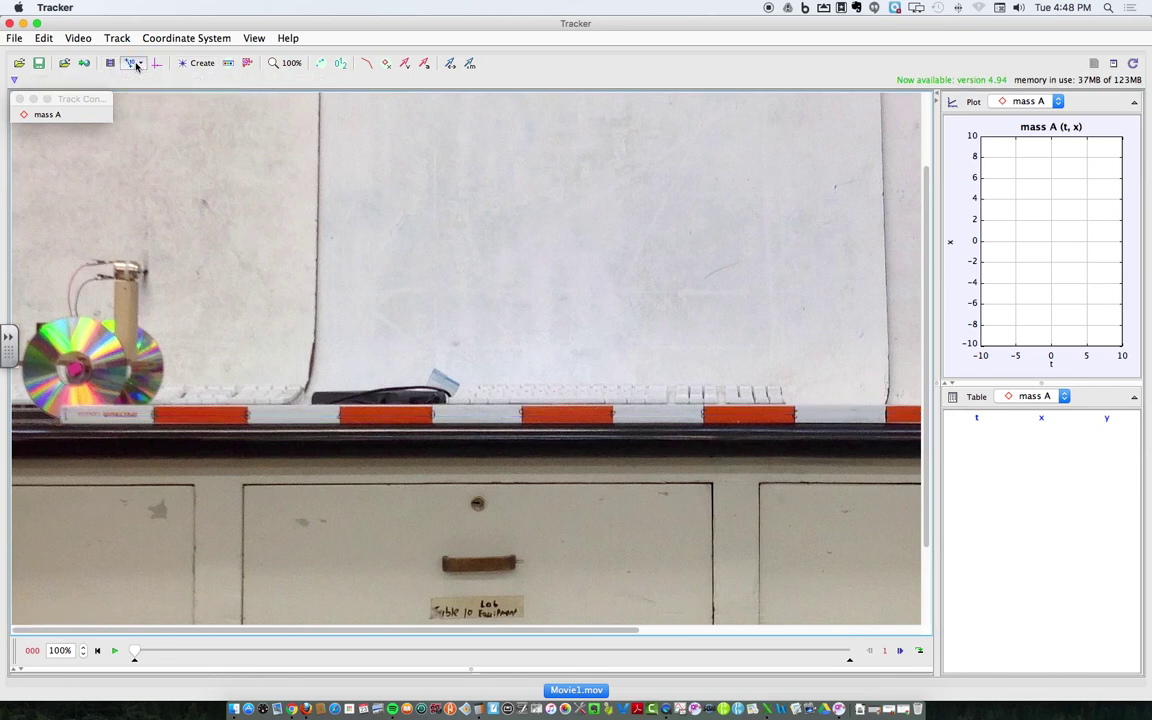
Open the Autotracker and define a key frame in frame 0 on the dark tip of the motor shaft
left_click(247, 63)
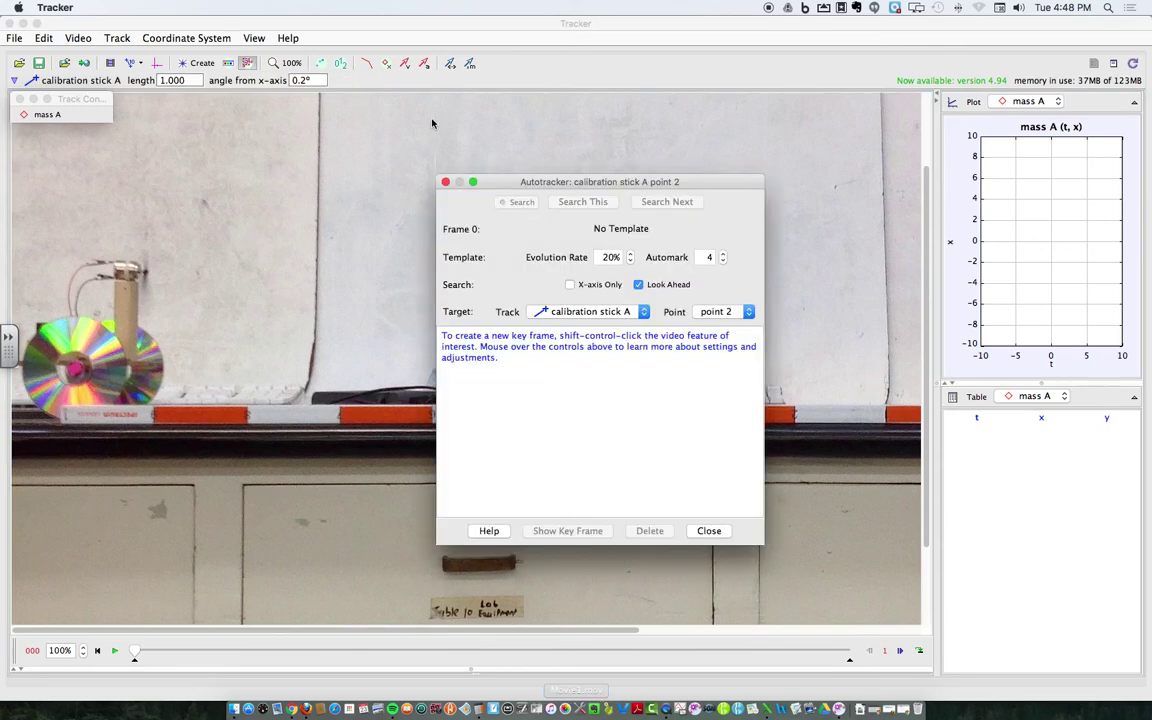
left_click_drag(492, 185, 481, 166)
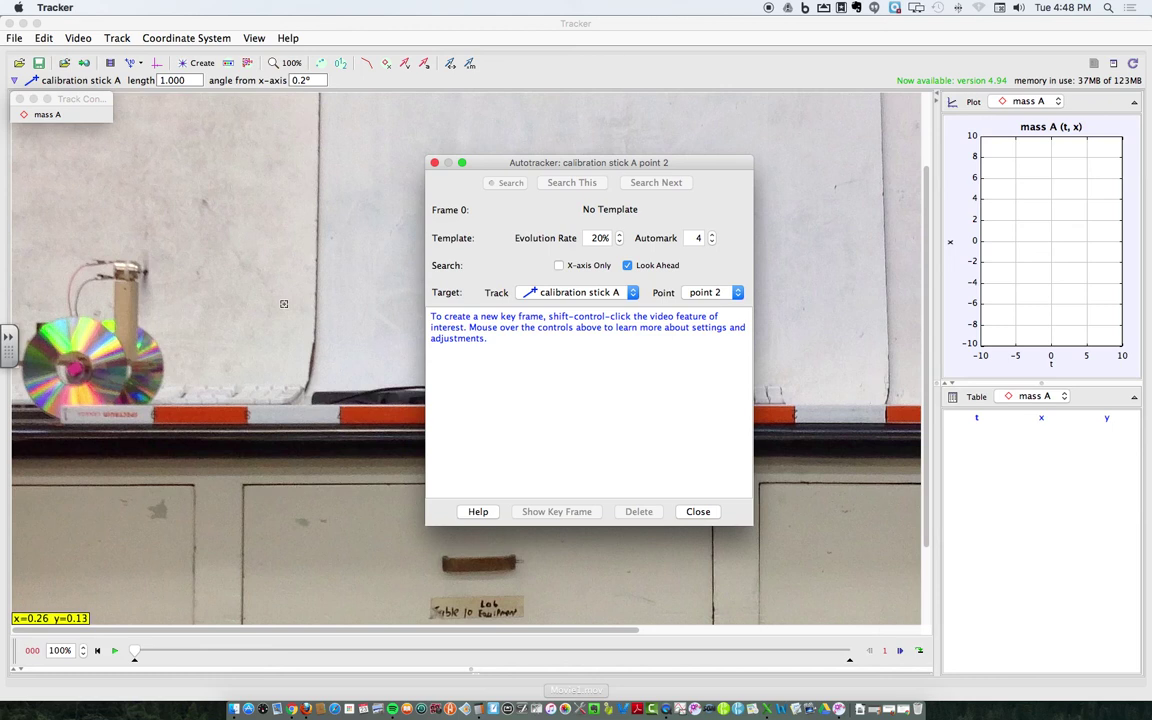
left_click(146, 272)
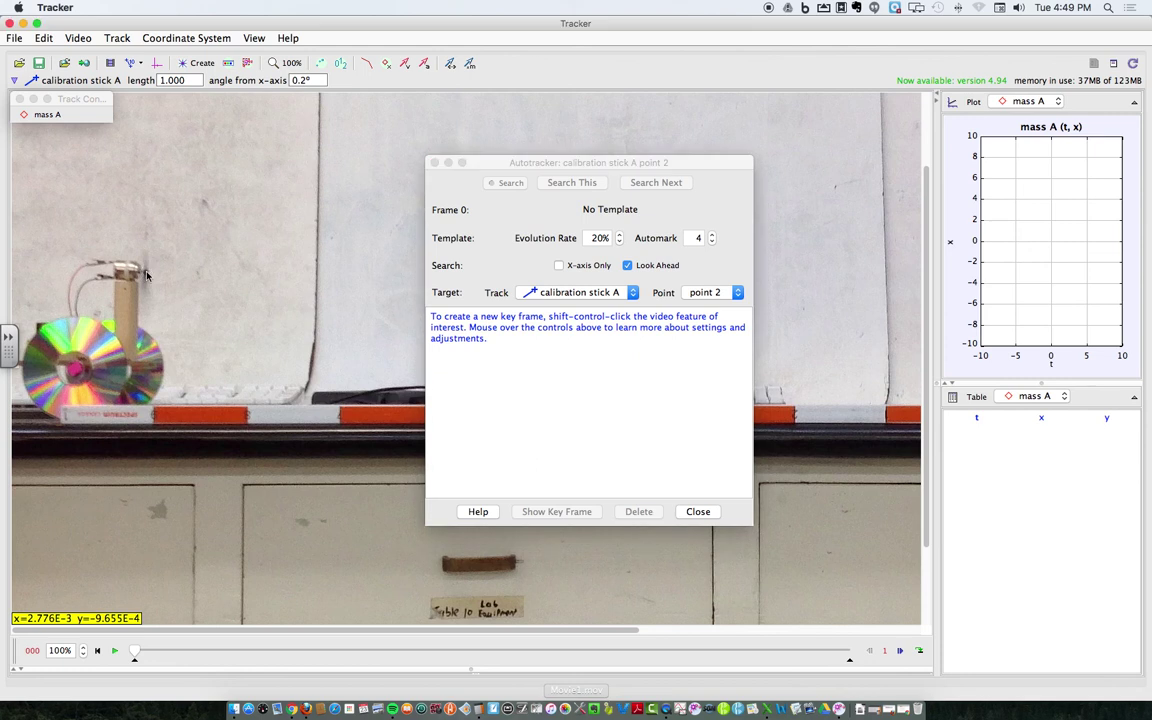
left_click(146, 275, "ctrl+shift")
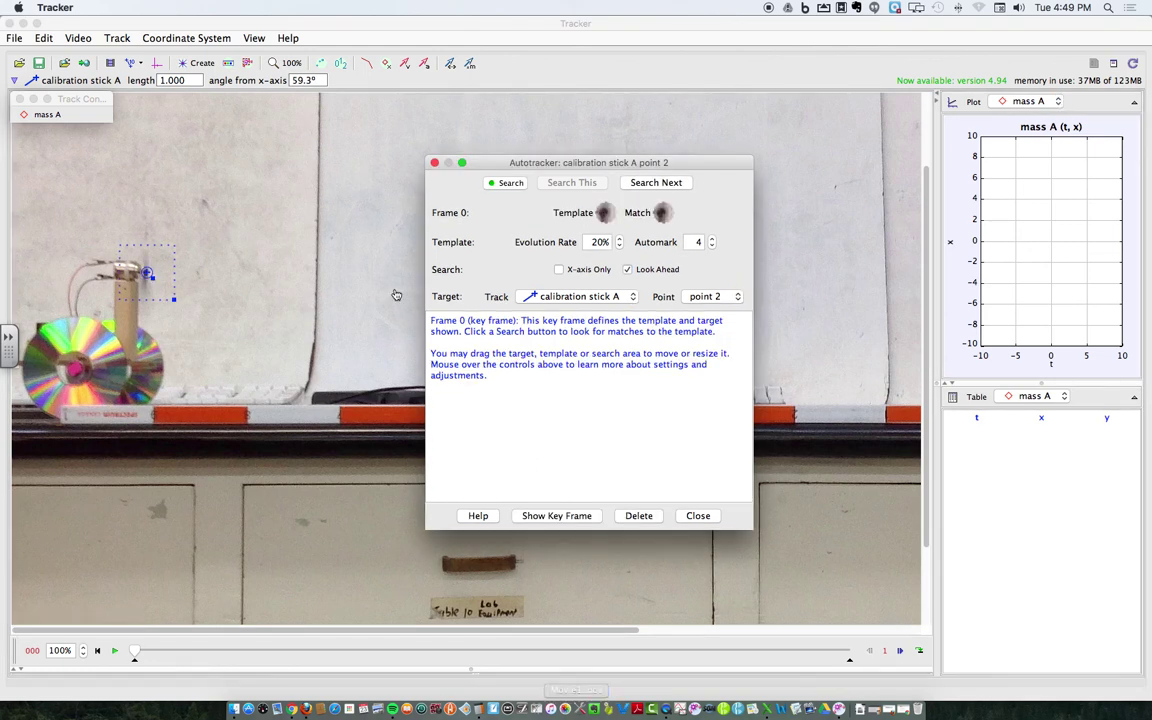
Switch the Autotracker target to mass A and define a key frame in frame 0 on the dark tip of the motor shaft
left_click(633, 297)
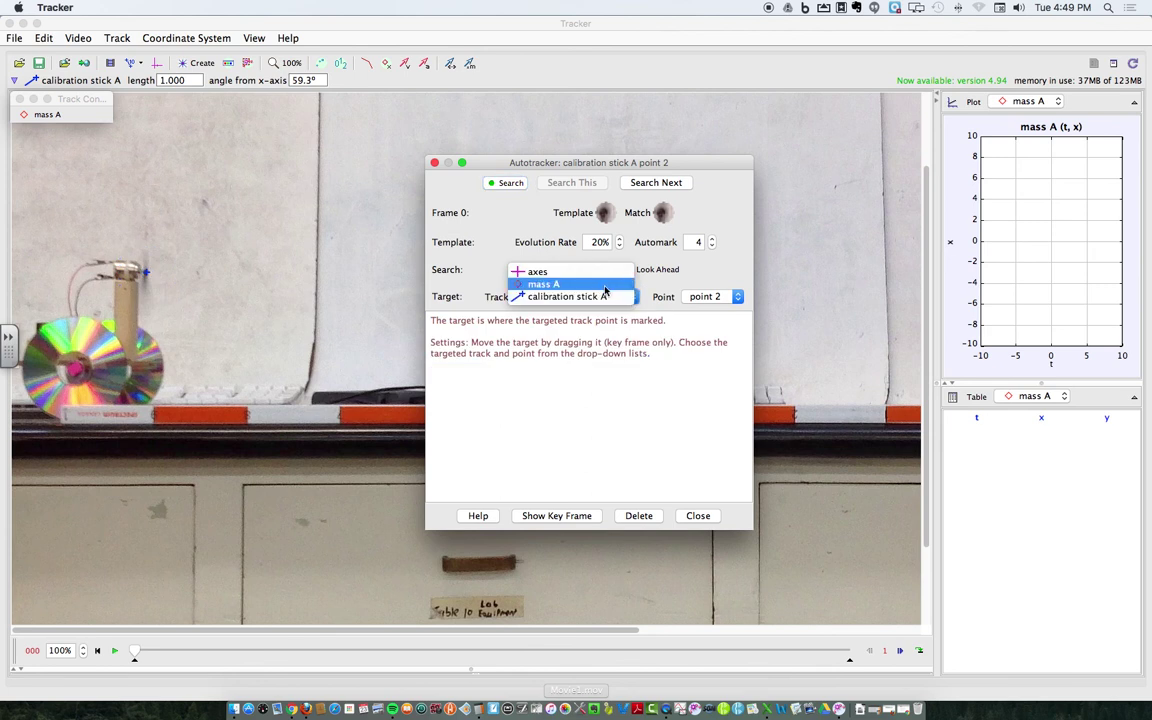
left_click(545, 284)
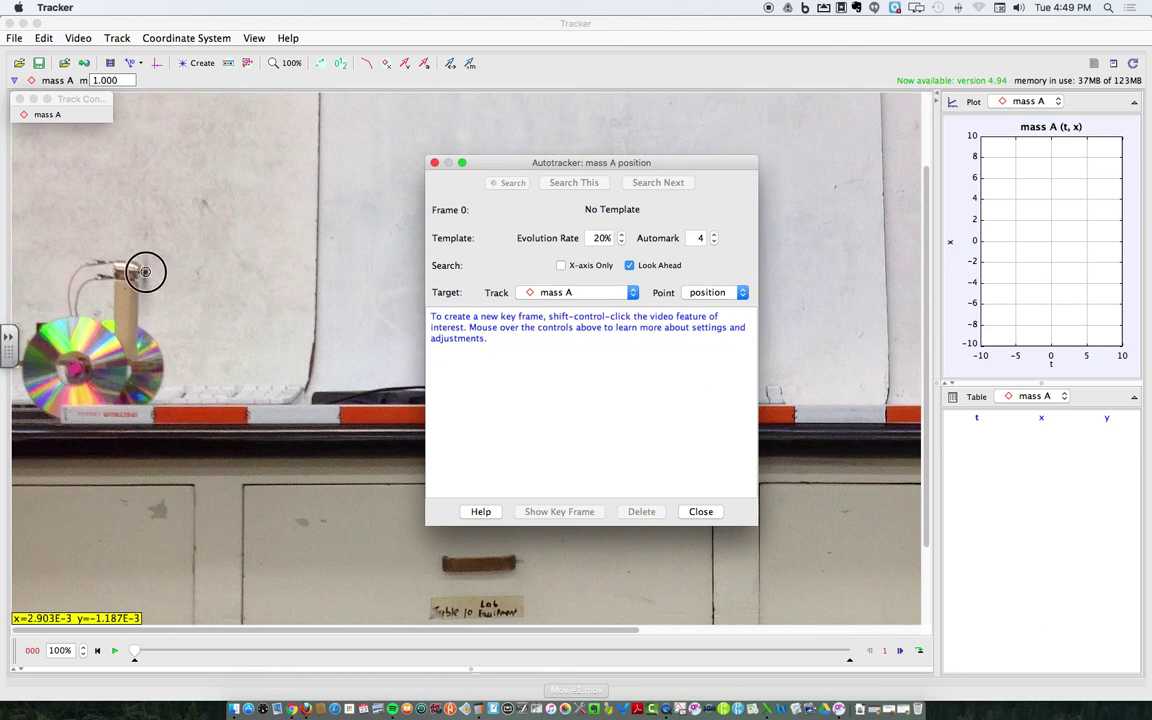
left_click(145, 271, "ctrl+shift")
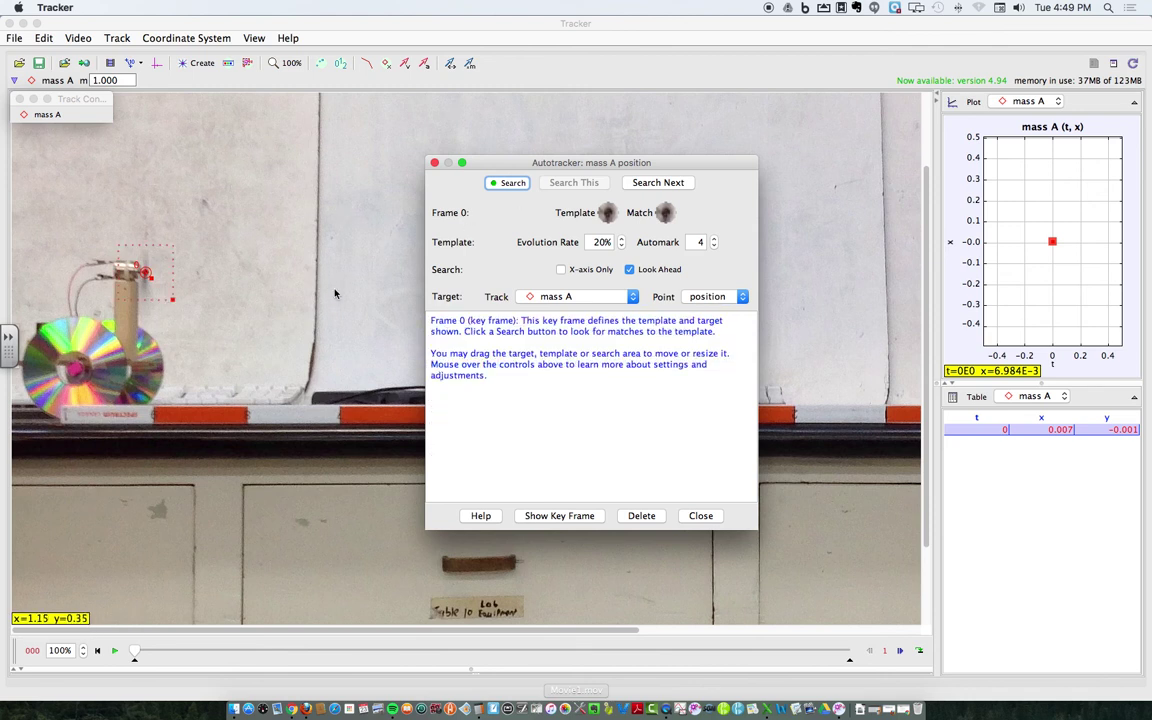
Autotrack mass A through to the last frame, keeping the Autotracker window clear of the tracked area, and close the Autotracker
left_click_drag(504, 162, 932, 385)
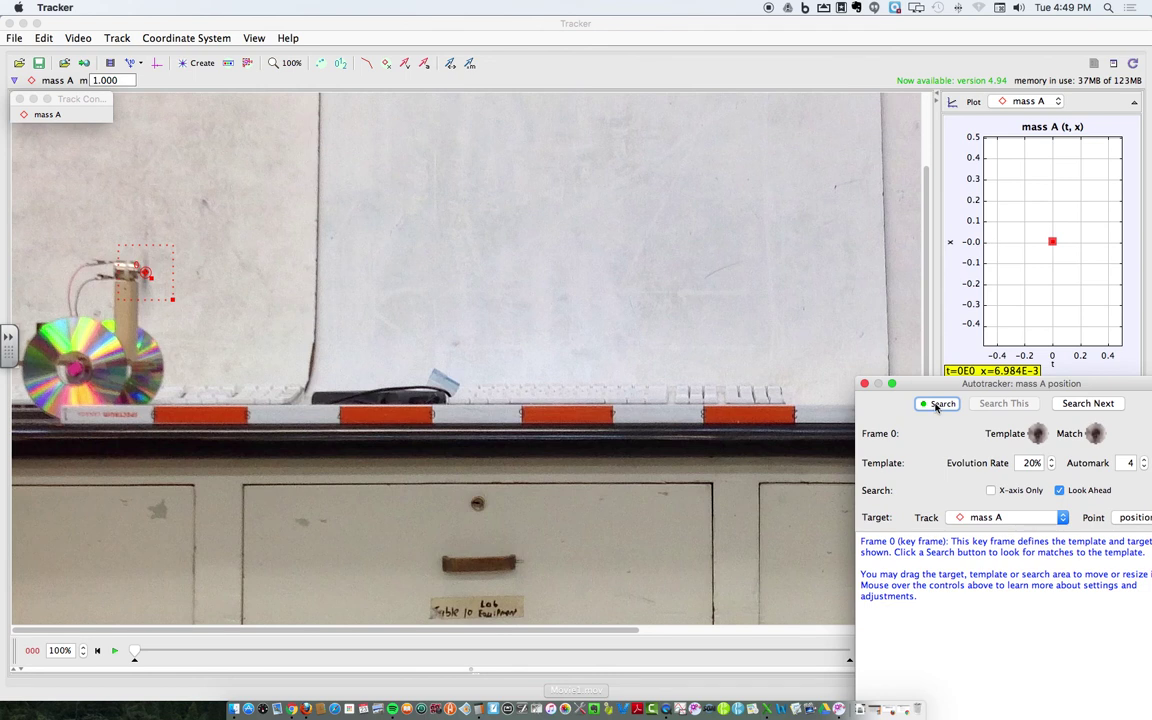
left_click_drag(926, 384, 884, 376)
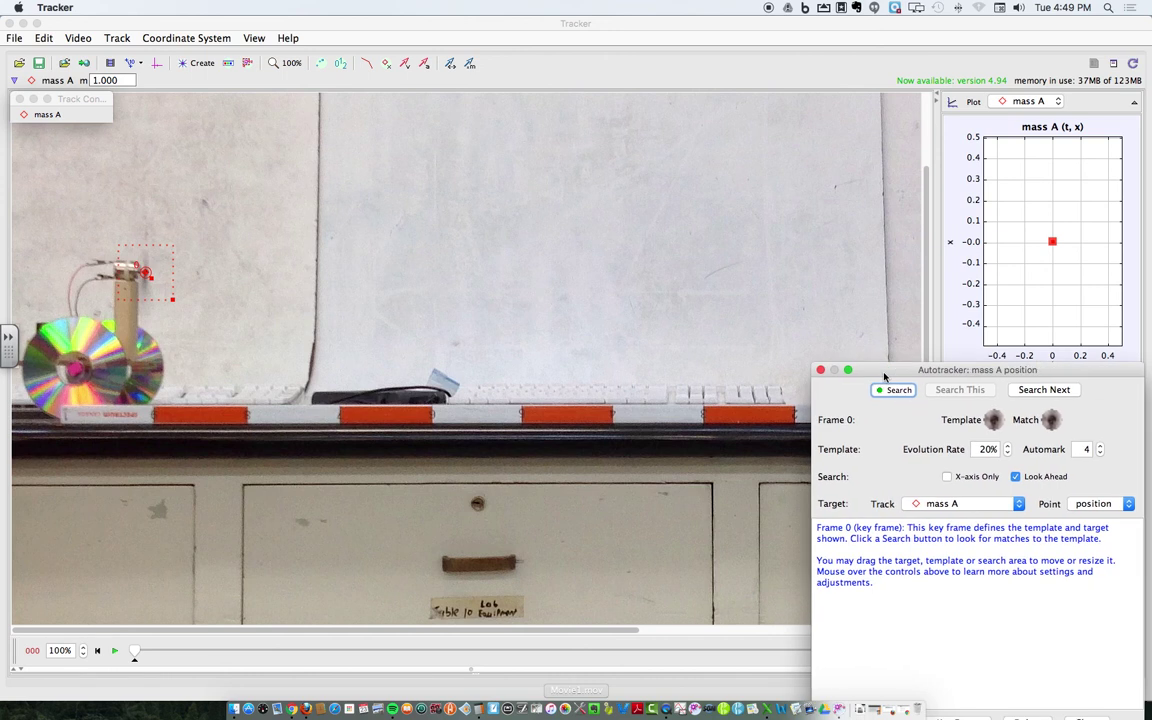
left_click(896, 391)
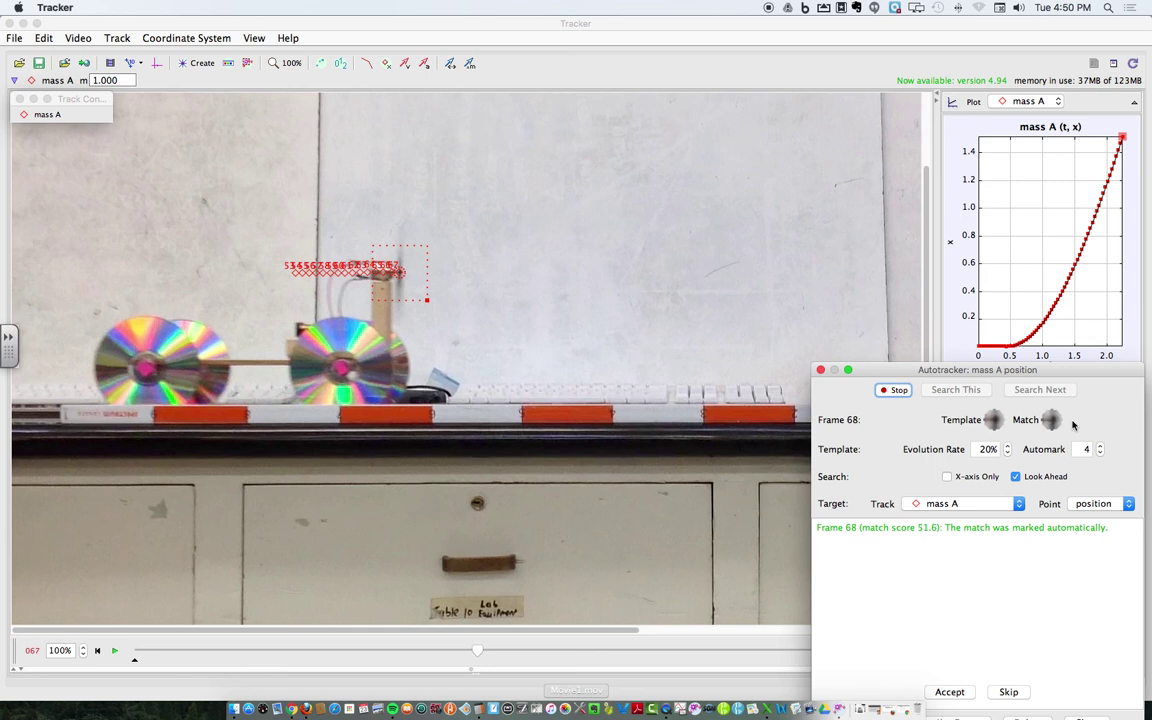
mouse_move(1077, 419)
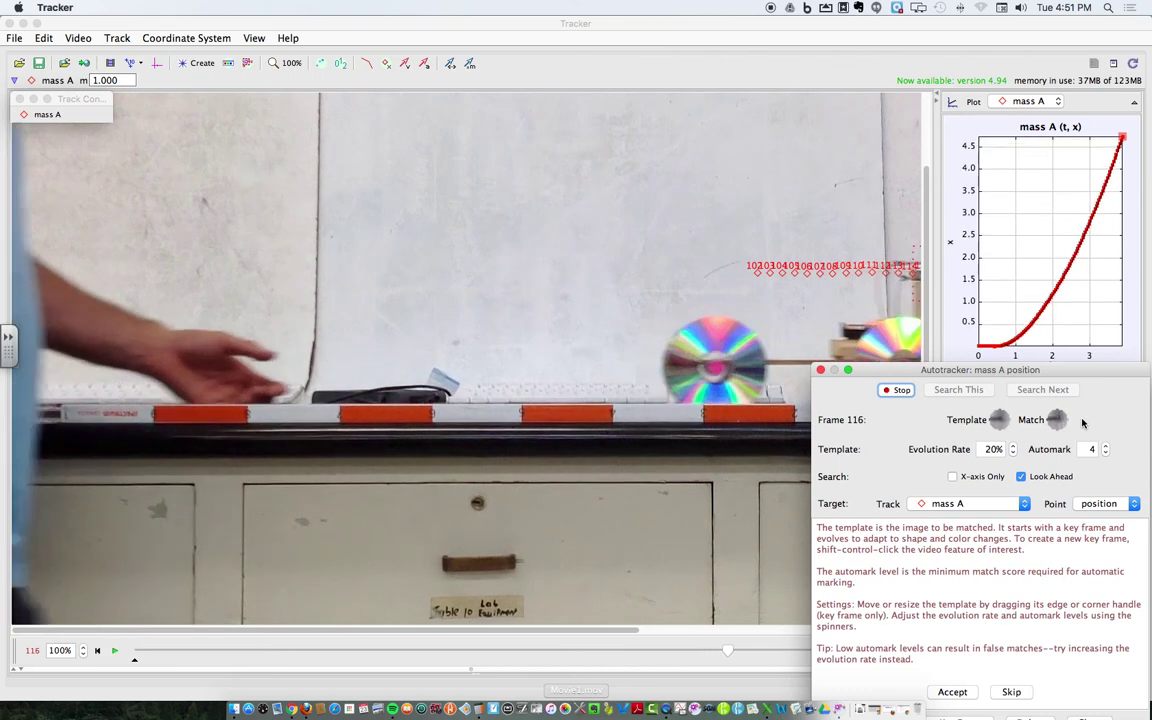
left_click_drag(1039, 369, 552, 680)
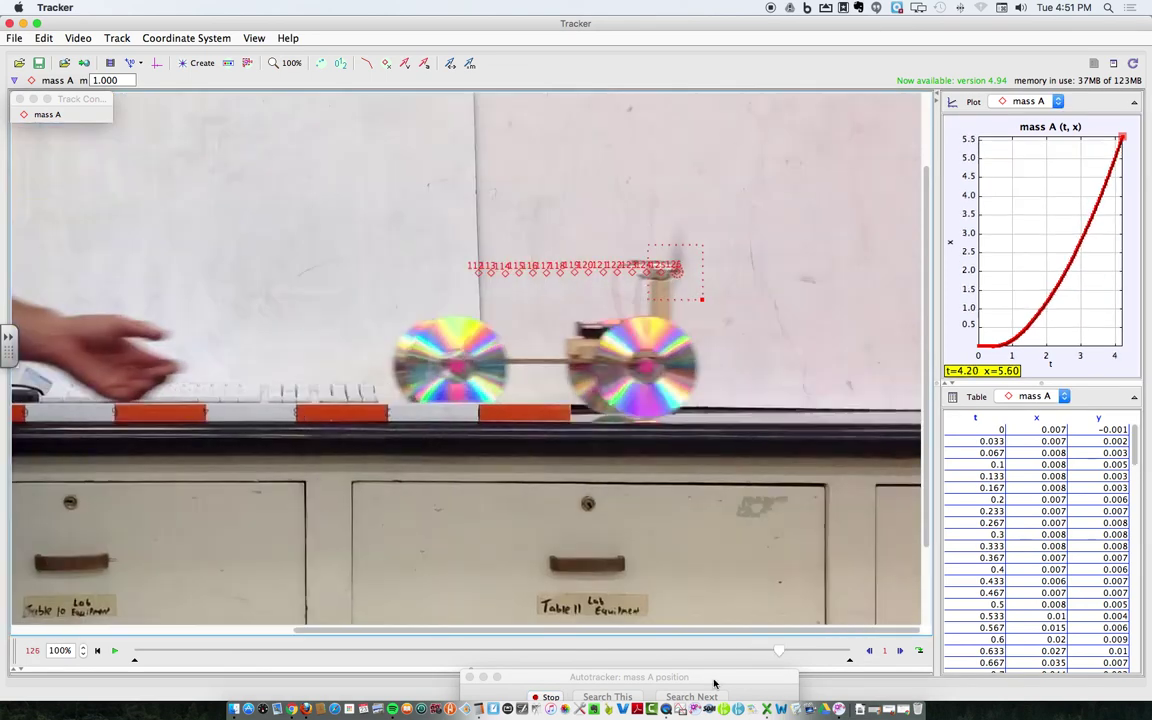
left_click_drag(714, 684, 519, 449)
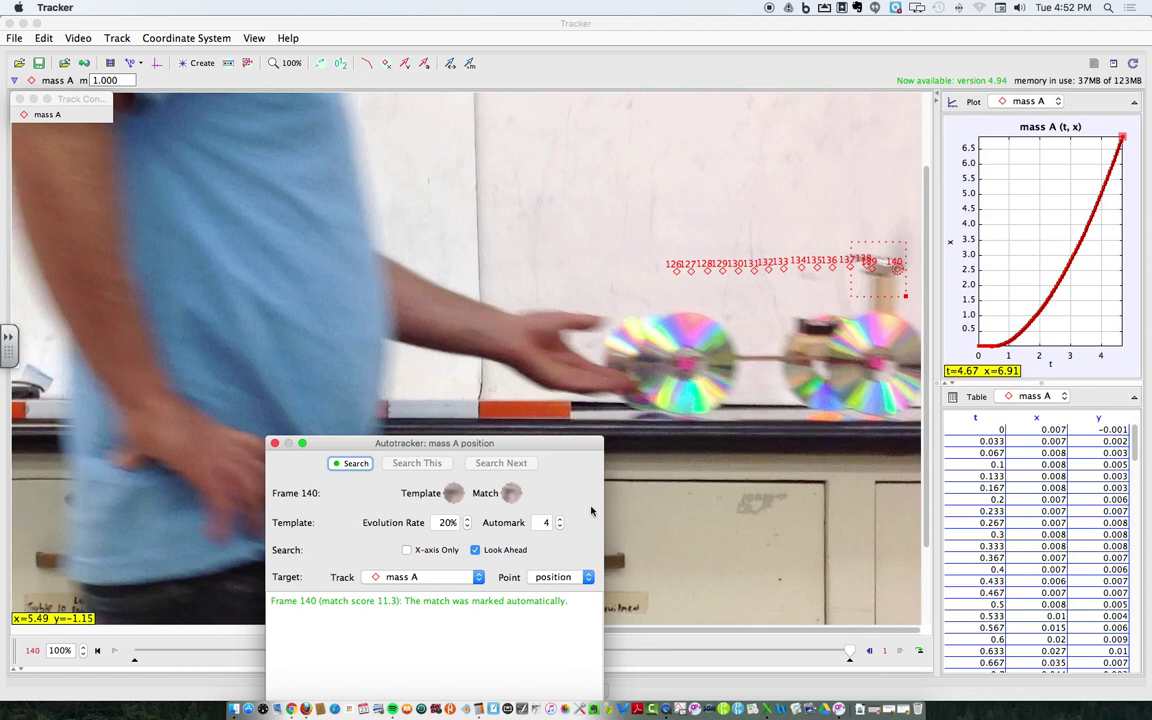
left_click_drag(380, 438, 567, 214)
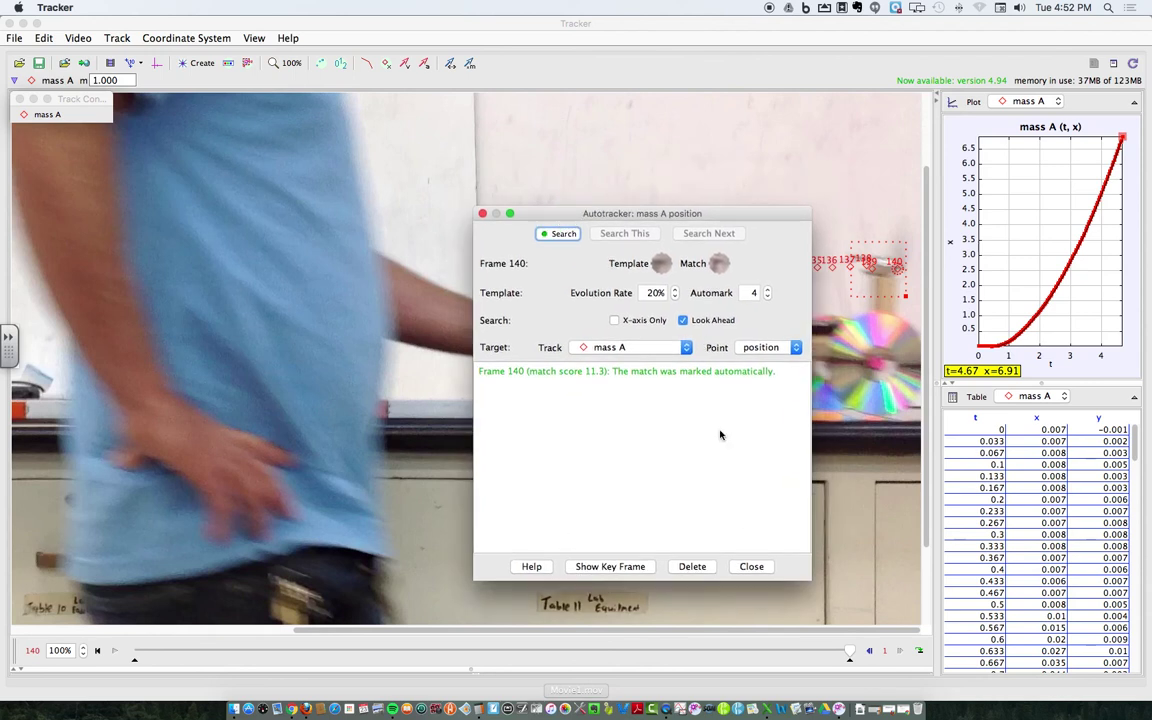
left_click(752, 567)
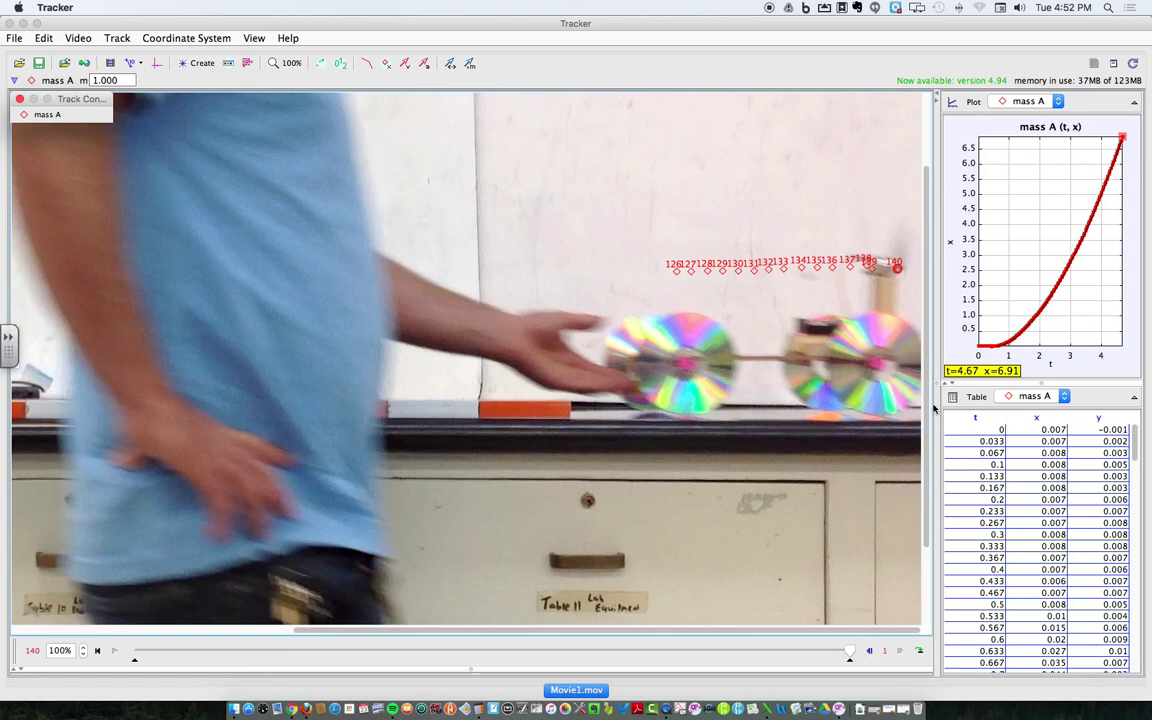
Copy all t and x values from the mass A table and paste them into Logger Pro's X and Y columns from row 1
left_click(1025, 433)
left_click_drag(1025, 433, 1017, 690)
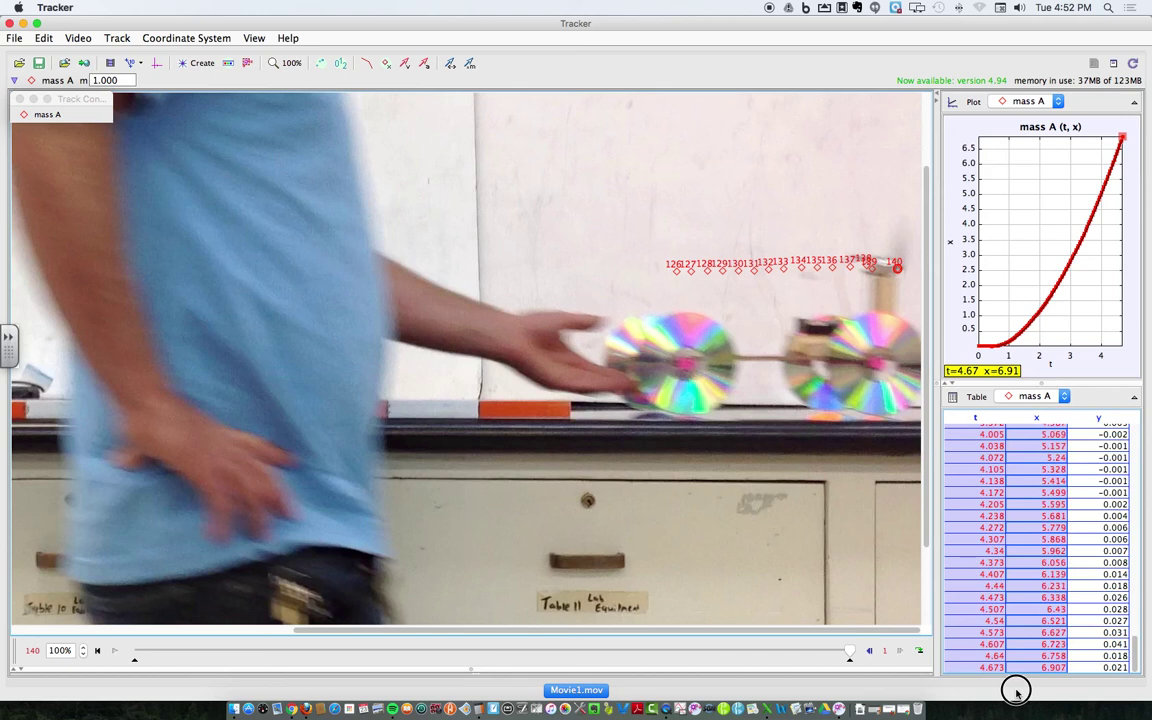
left_click_drag(1017, 690, 1017, 693)
left_click(797, 710)
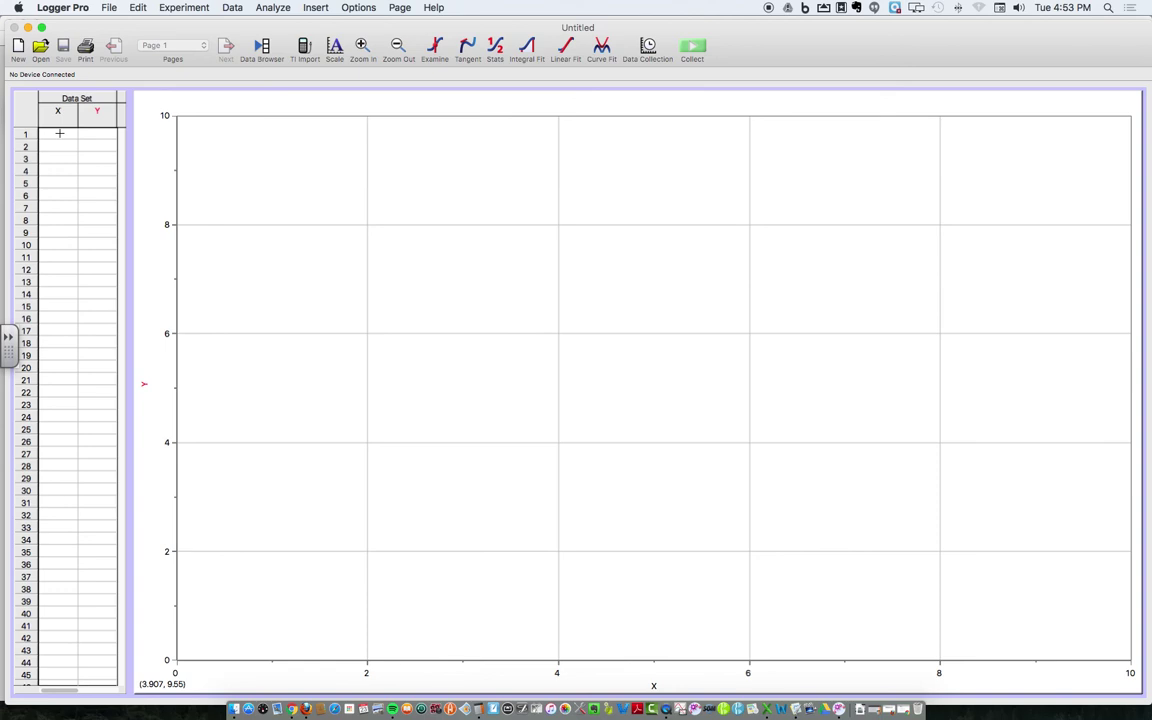
left_click(59, 133)
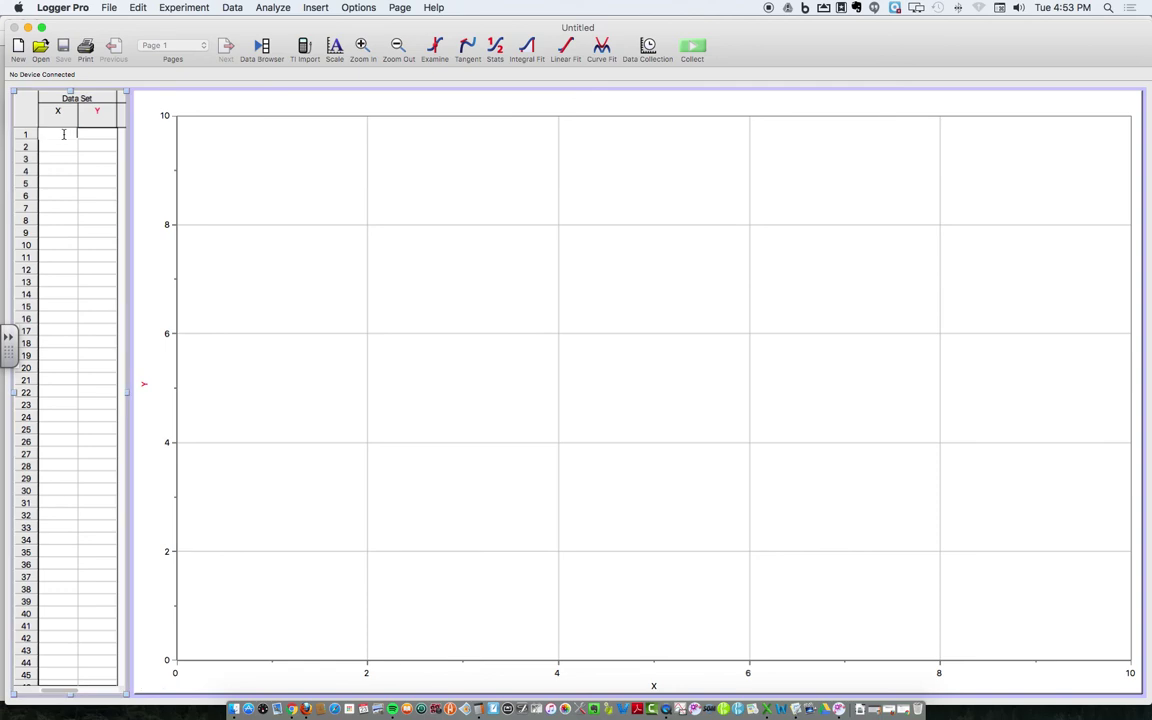
type("0")
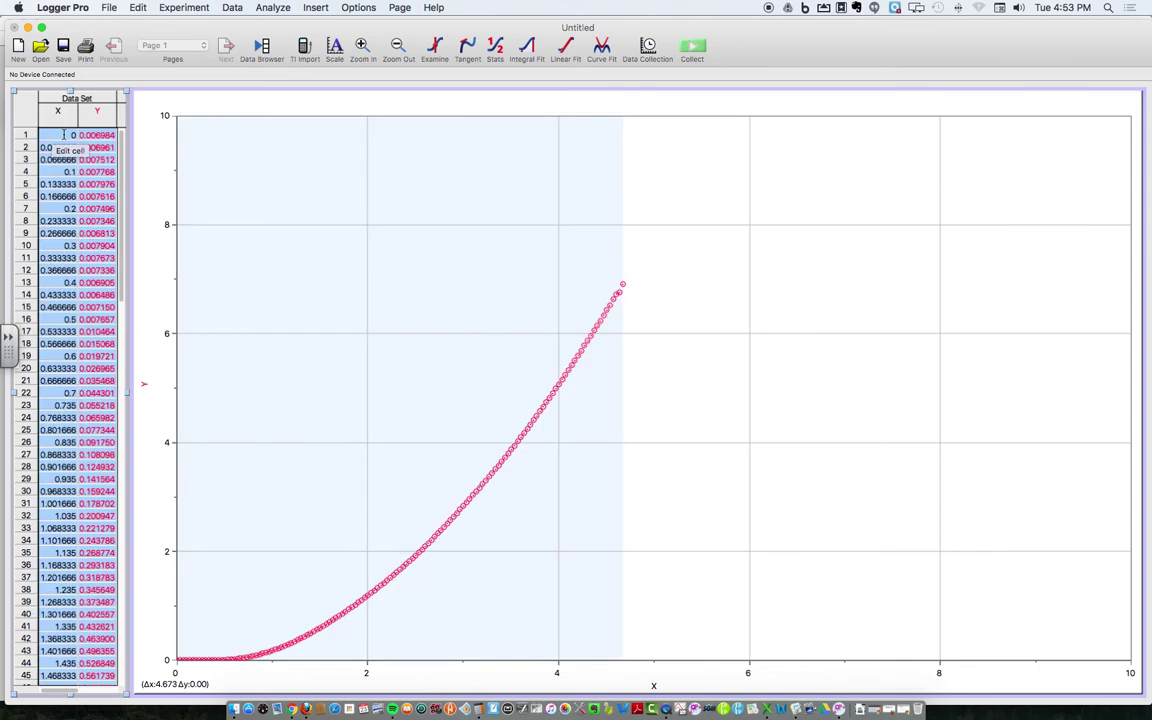
Compare the pasted data with Tracker's mass A plot and table, and minimise Tracker to return to the Logger Pro window
left_click_drag(746, 31, 508, 60)
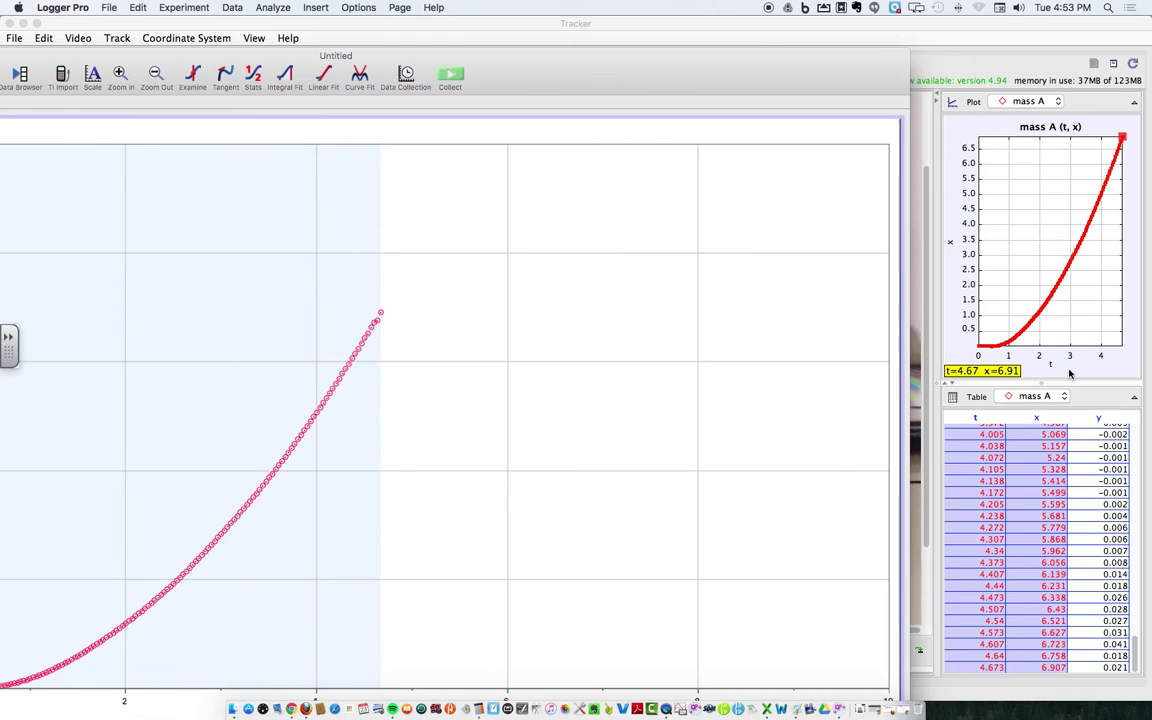
left_click_drag(1134, 645, 1130, 403)
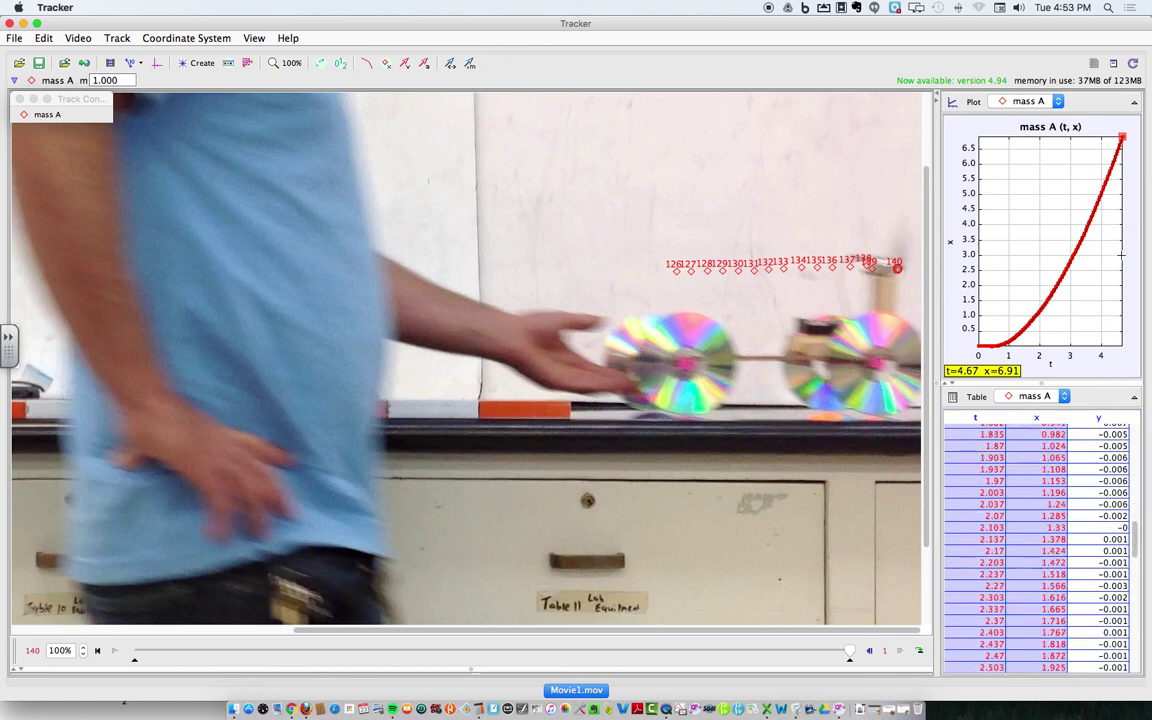
left_click(23, 23)
left_click(320, 62)
left_click_drag(320, 62, 440, 53)
Rename the X column as Time with short name t and units of seconds
left_click(133, 137)
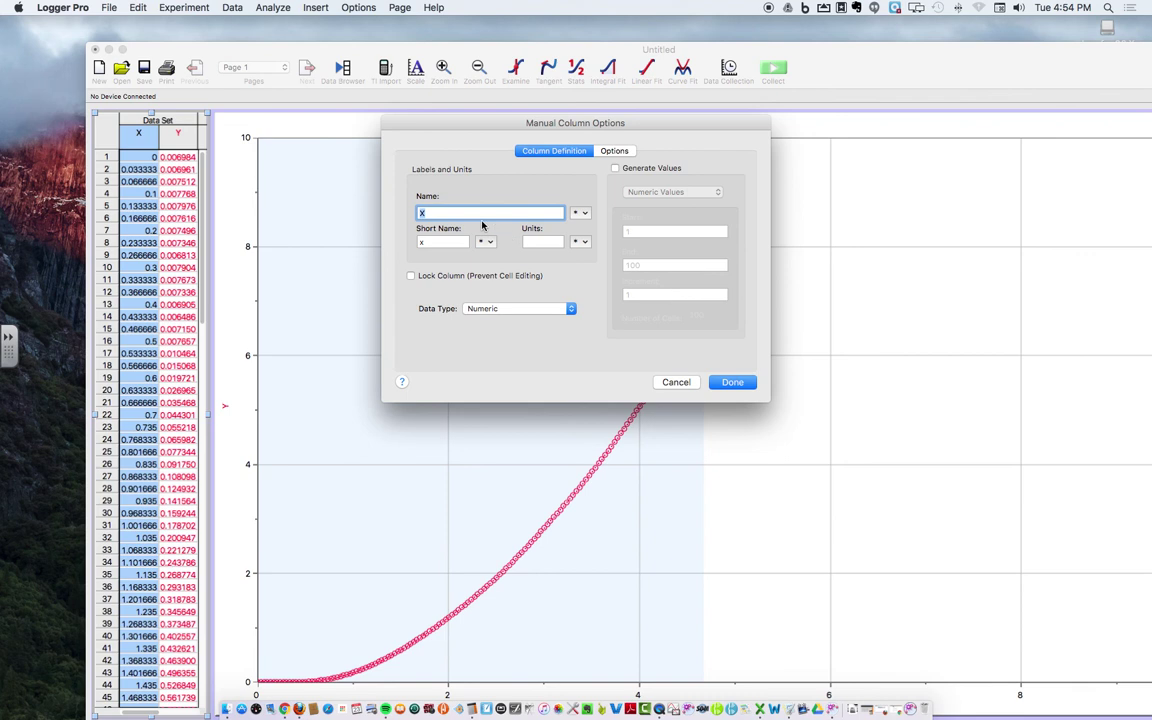
type("Time")
key("Tab")
type("t")
key("Tab")
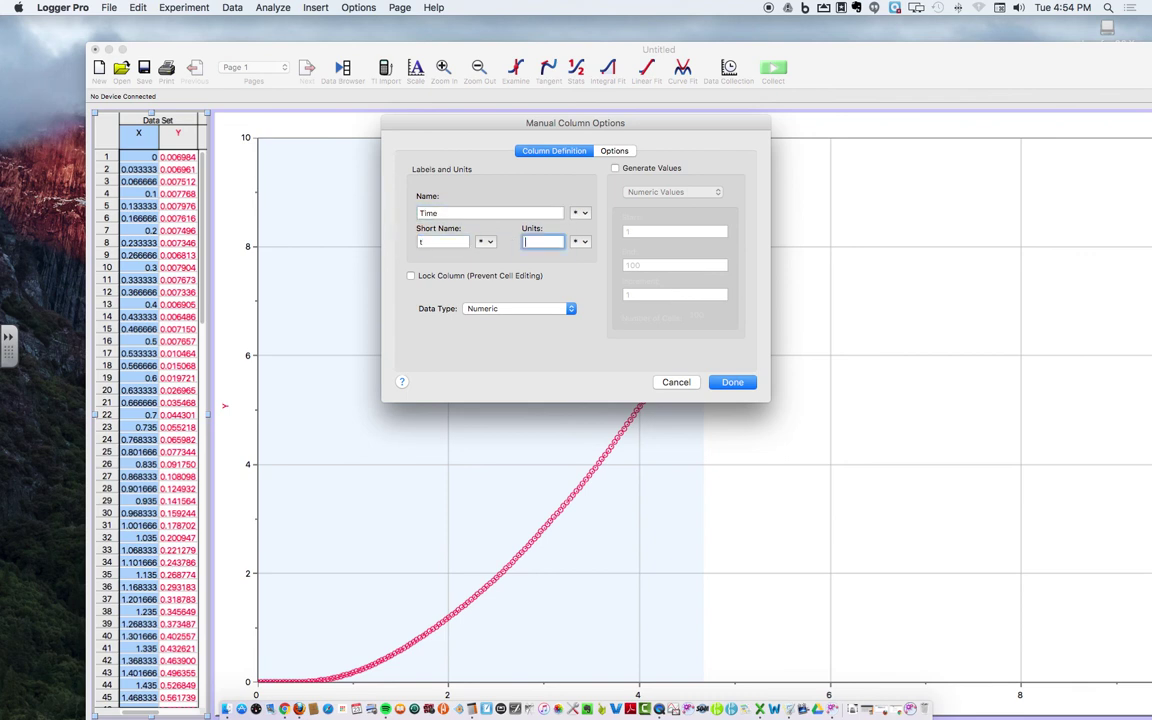
type("seconds")
key("Return")
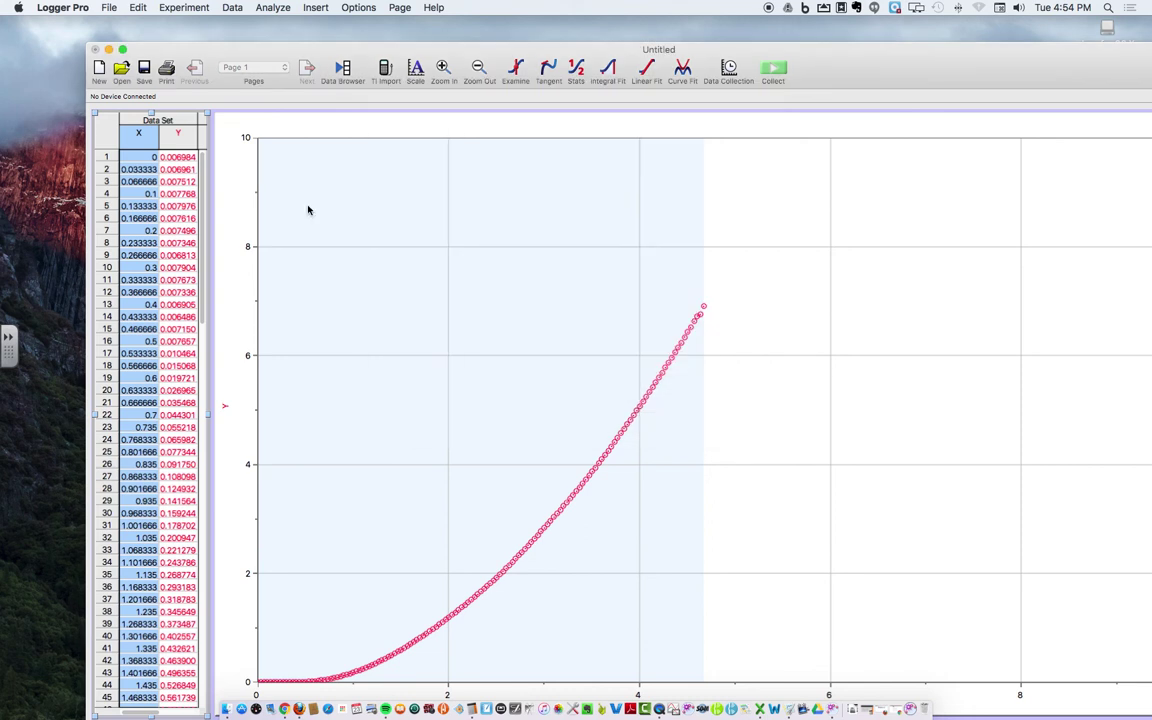
Rename the Y column as Position with short name x and units of meters
double_click(175, 138)
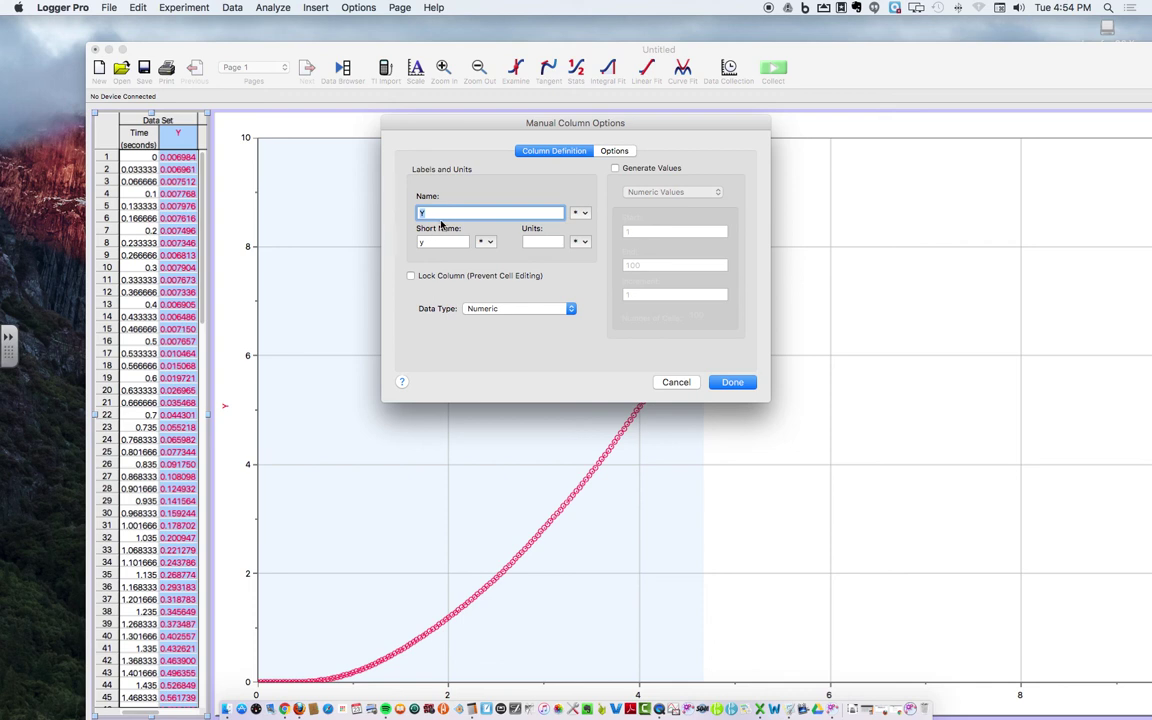
type("Position")
key("Tab")
key("Tab")
key("Tab")
key("Tab")
key("Tab")
key("Tab")
key("Tab")
key("Tab")
key("Tab")
key("Tab")
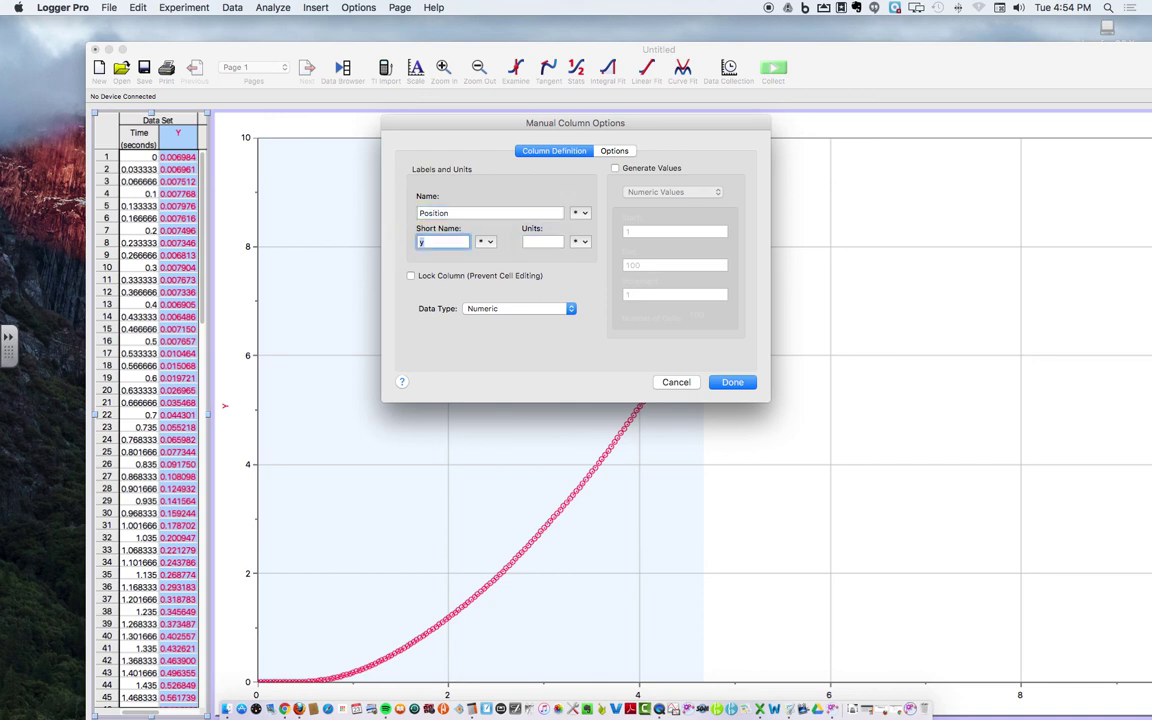
key("Tab")
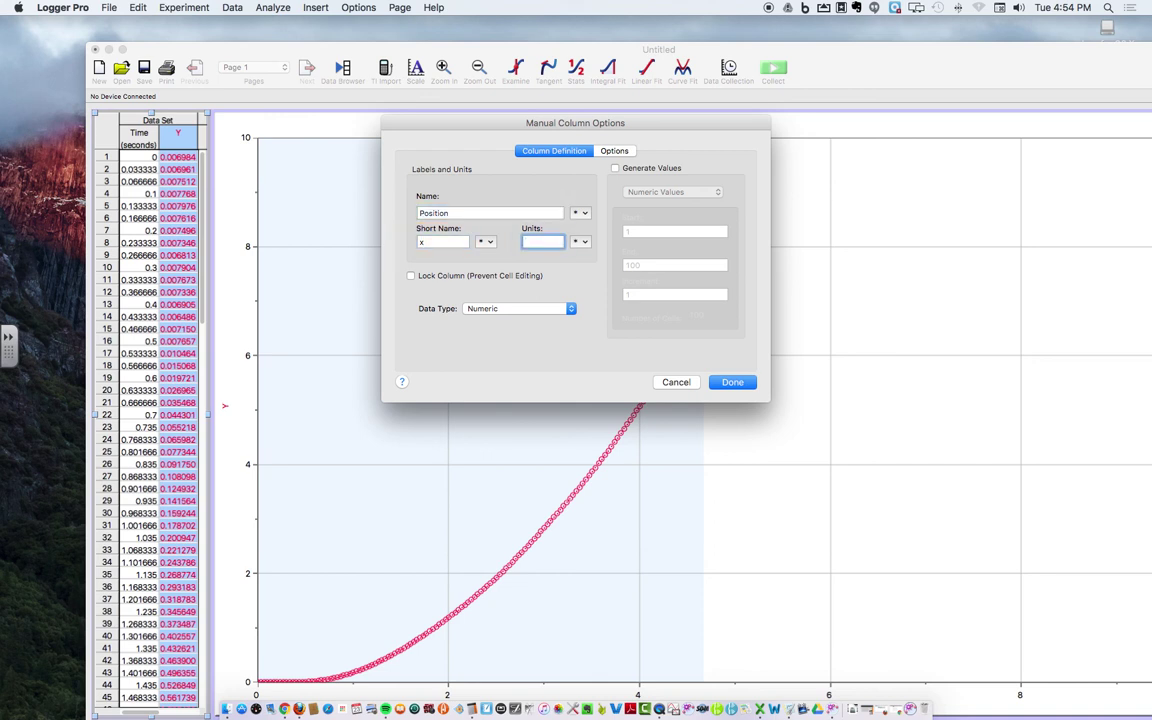
type("meters")
left_click(734, 382)
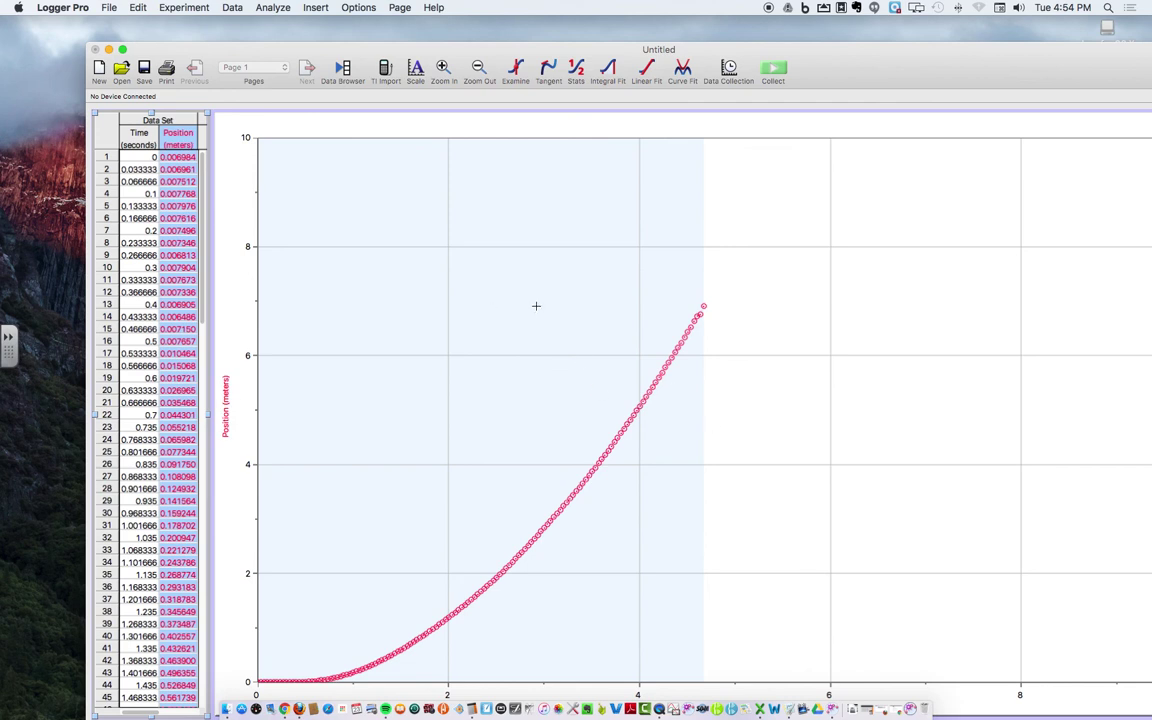
Autoscale the position graph from 0 and reposition the window so the whole graph is on screen
left_click(536, 306)
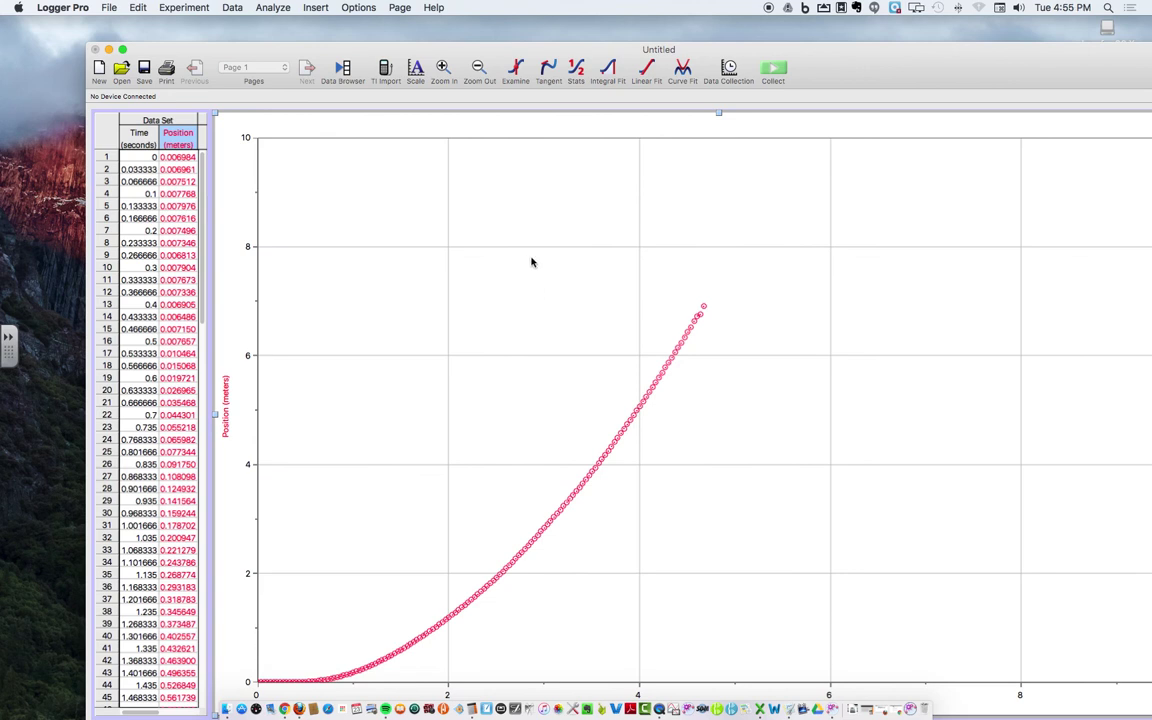
right_click(531, 261)
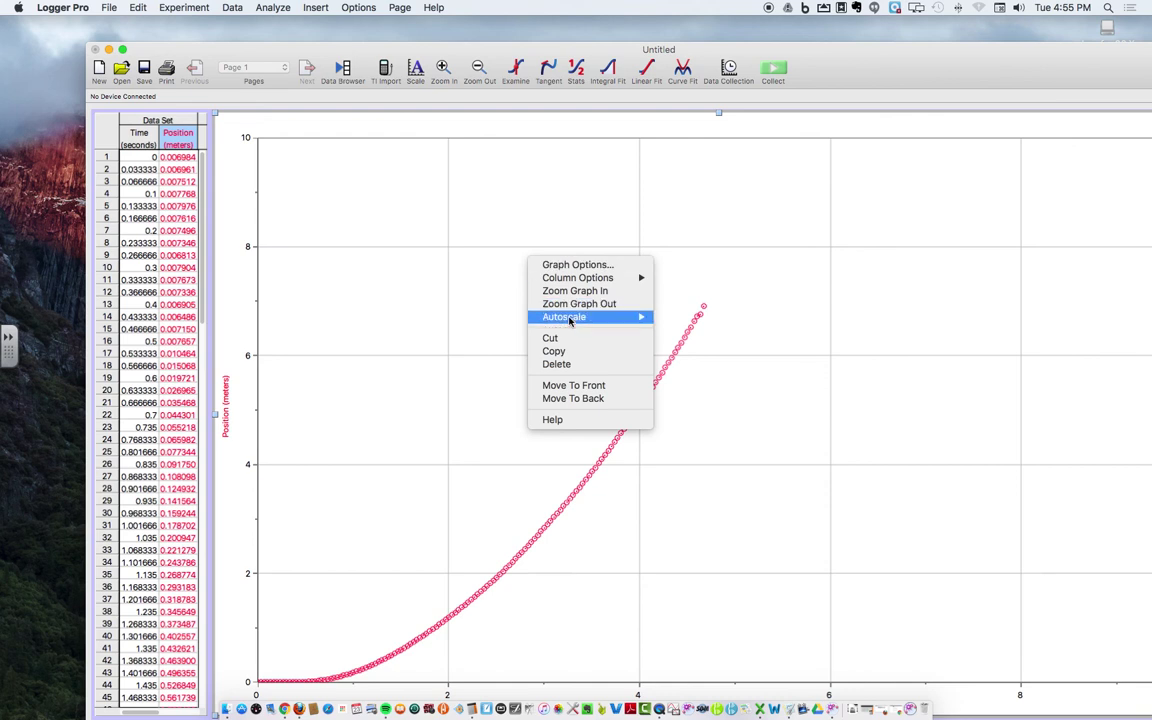
mouse_move(600, 316)
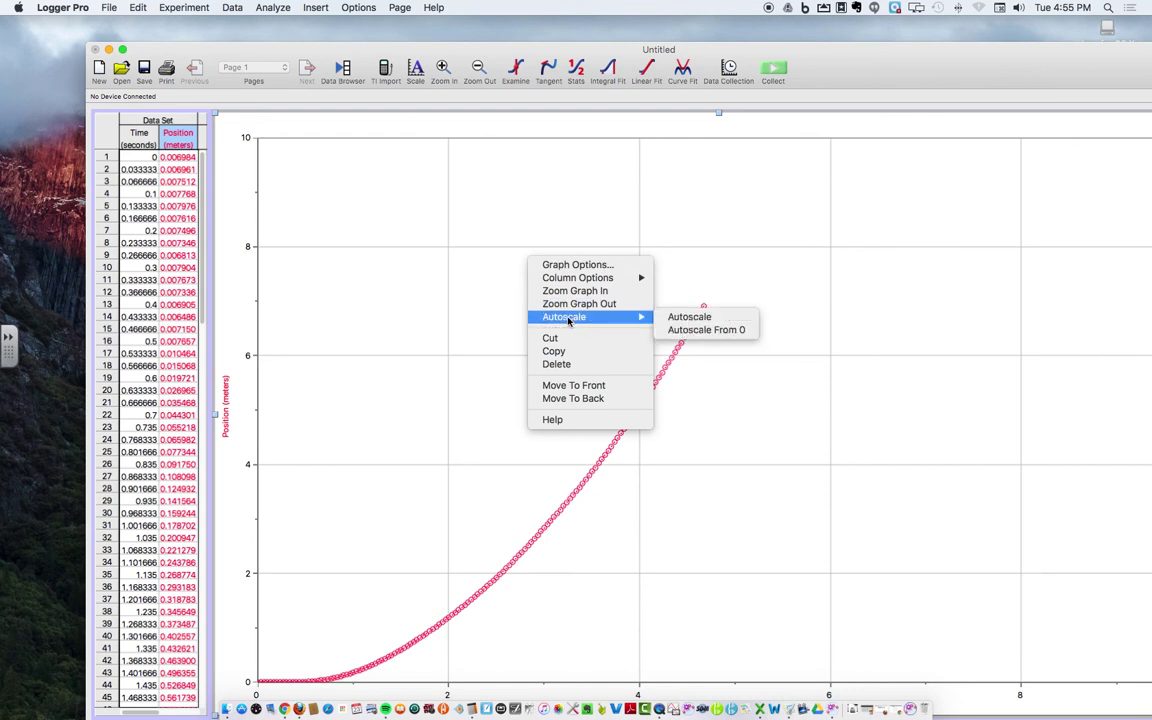
left_click(690, 331)
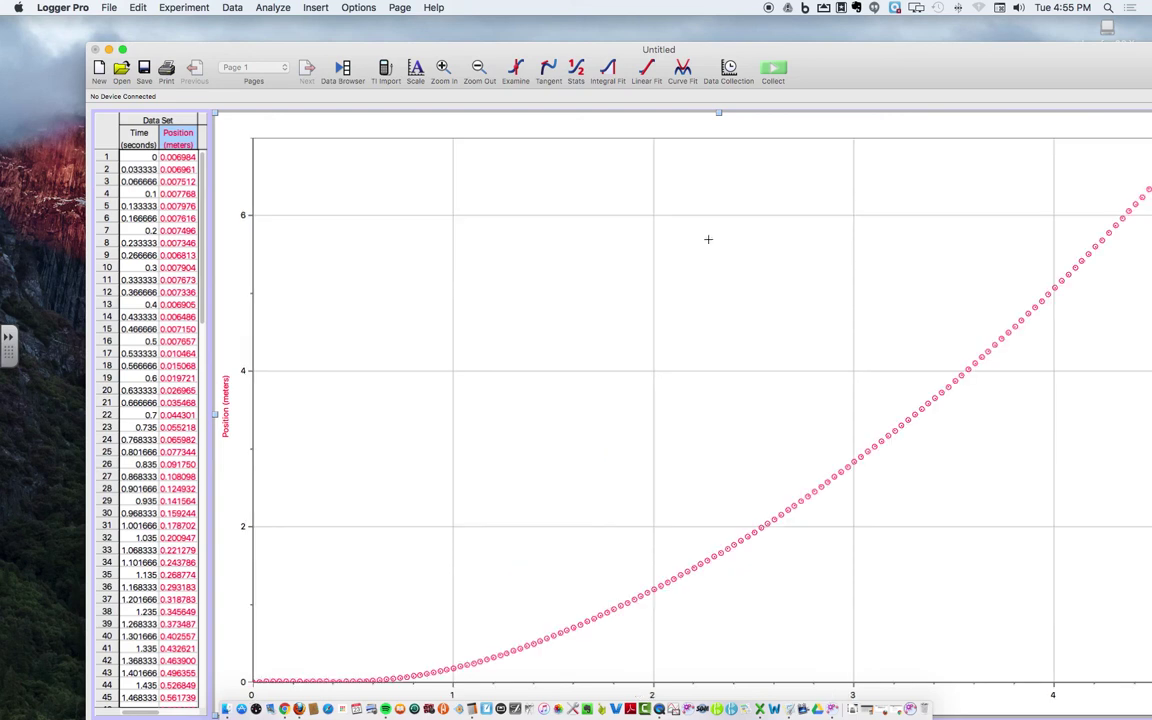
double_click(768, 46)
mouse_move(772, 42)
left_mouse_down()
mouse_move(761, 31)
mouse_move(782, 41)
mouse_move(769, 44)
left_mouse_up()
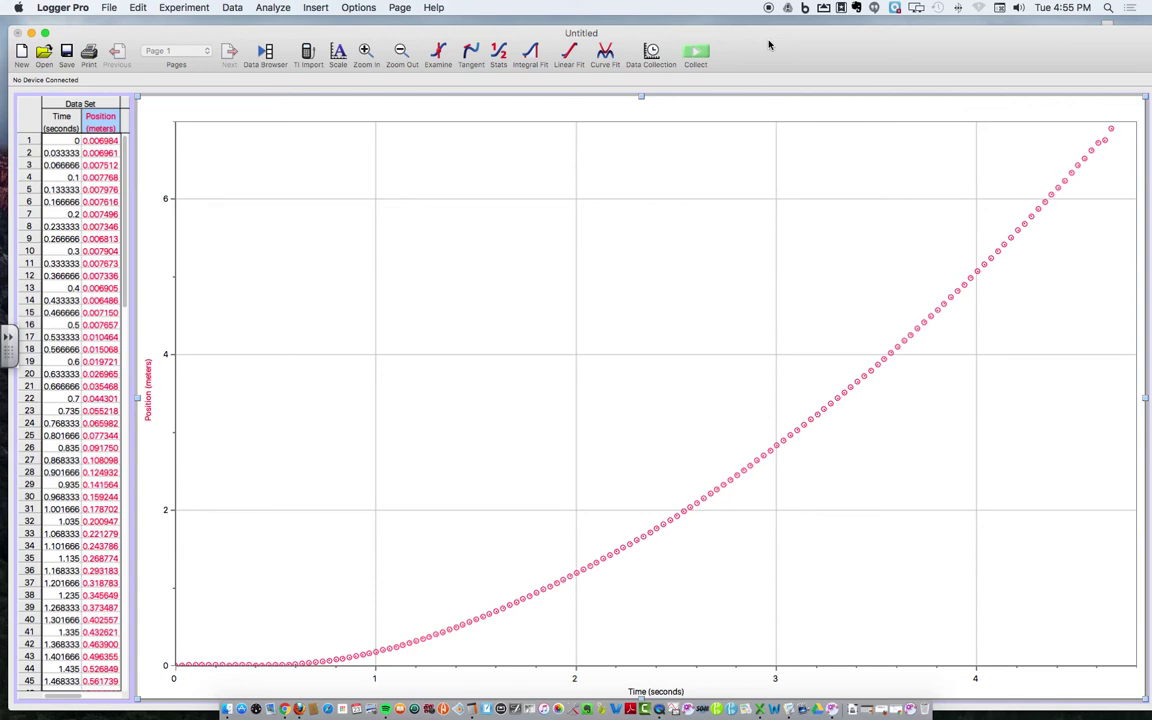
Save the data file to the Desktop as FanCartTrackerLoggerPro
left_click(109, 8)
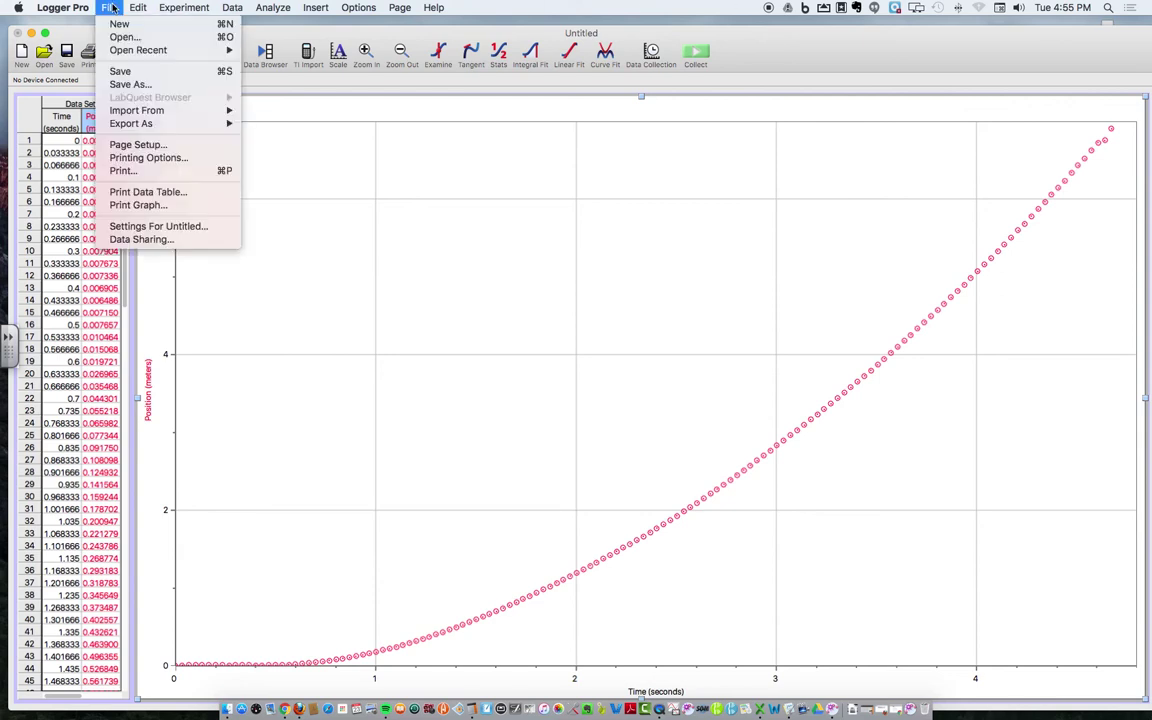
left_click(136, 84)
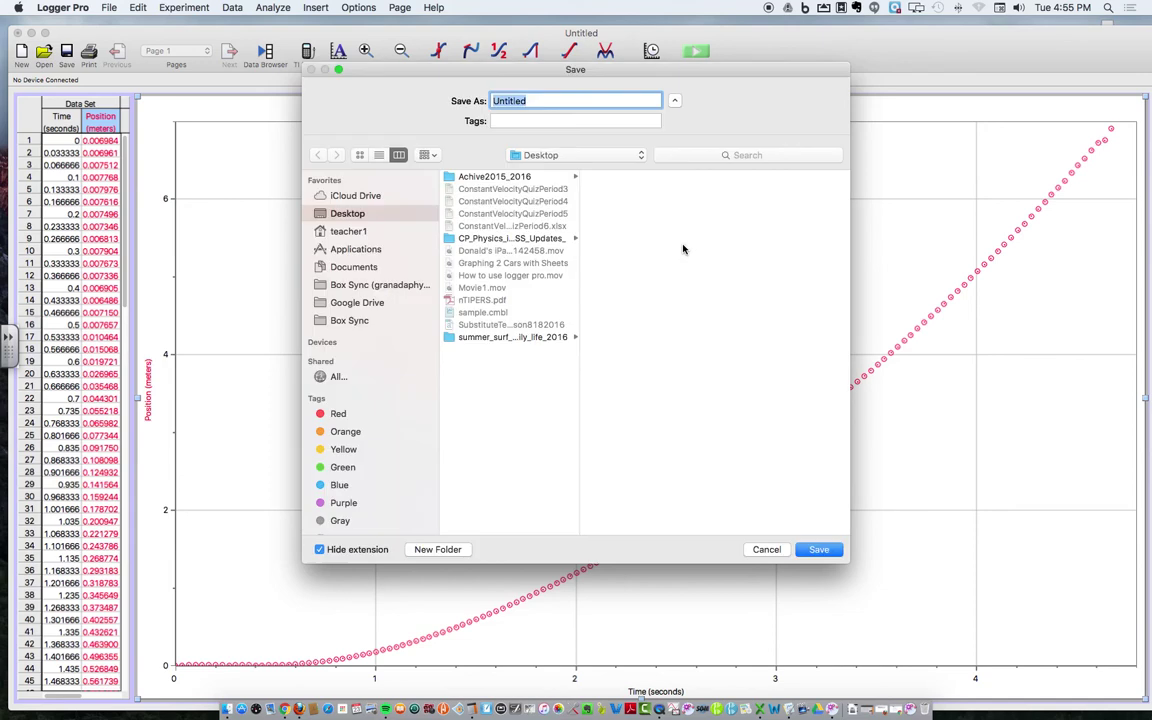
type("FanCartTracke")
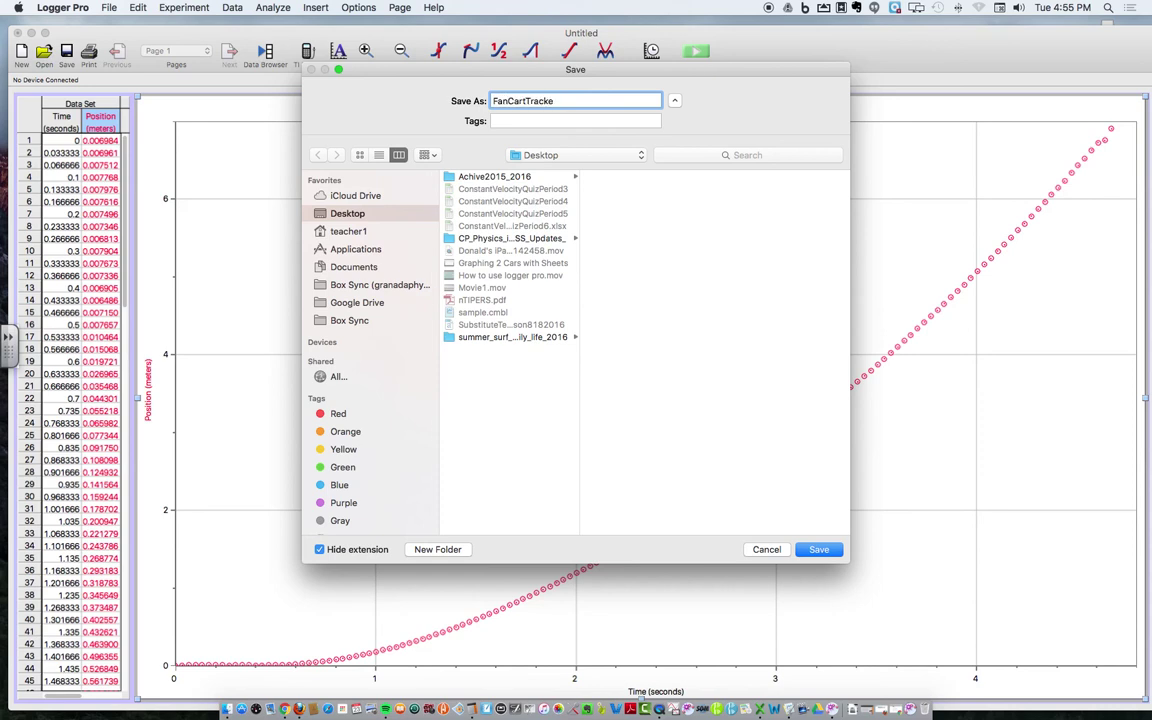
key("BackSpace")
type("er")
type("LoggerPro")
left_click(820, 550)
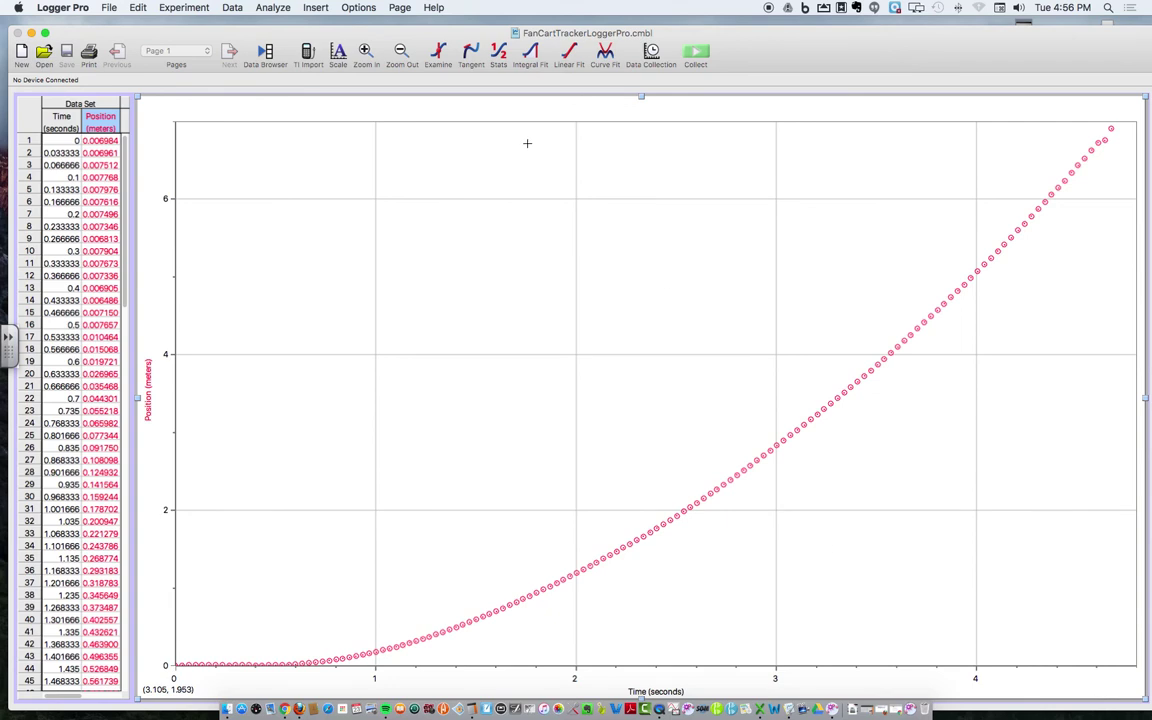
Quit Logger Pro and open FanCartTrackerLoggerPro.cmbl from the desktop
key("super+q")
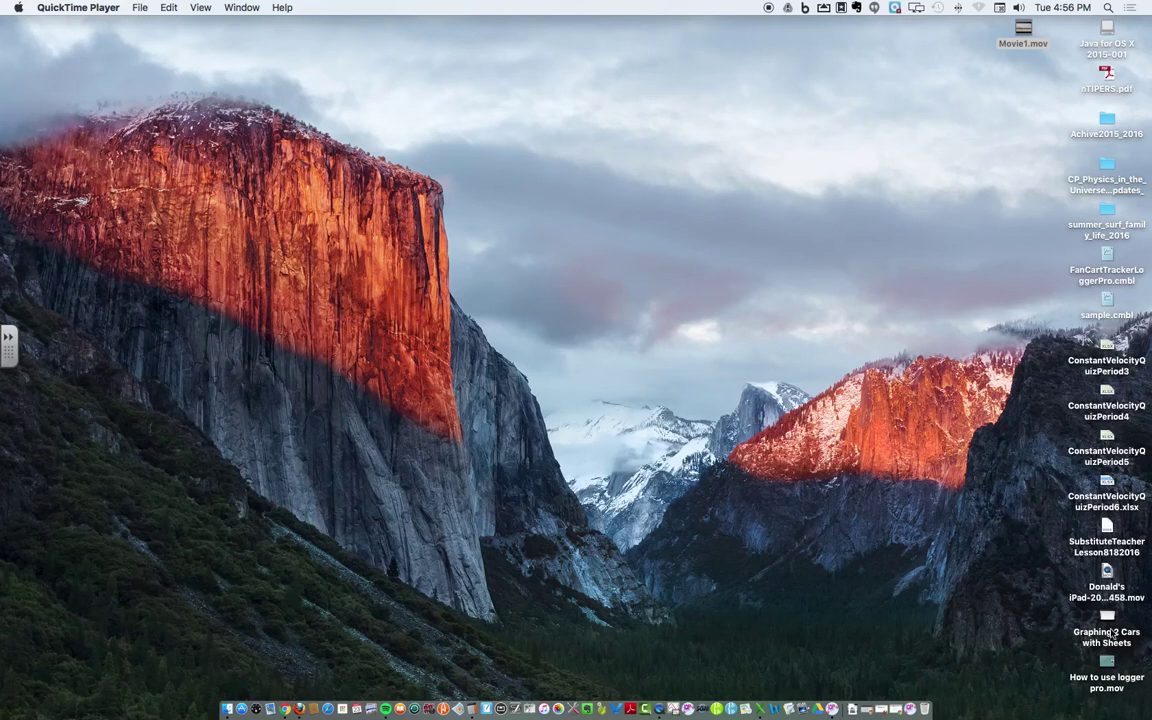
mouse_move(1107, 254)
left_mouse_down()
mouse_move(761, 265)
mouse_move(665, 281)
mouse_move(972, 288)
mouse_move(1067, 250)
mouse_move(797, 237)
mouse_move(1108, 252)
left_mouse_up()
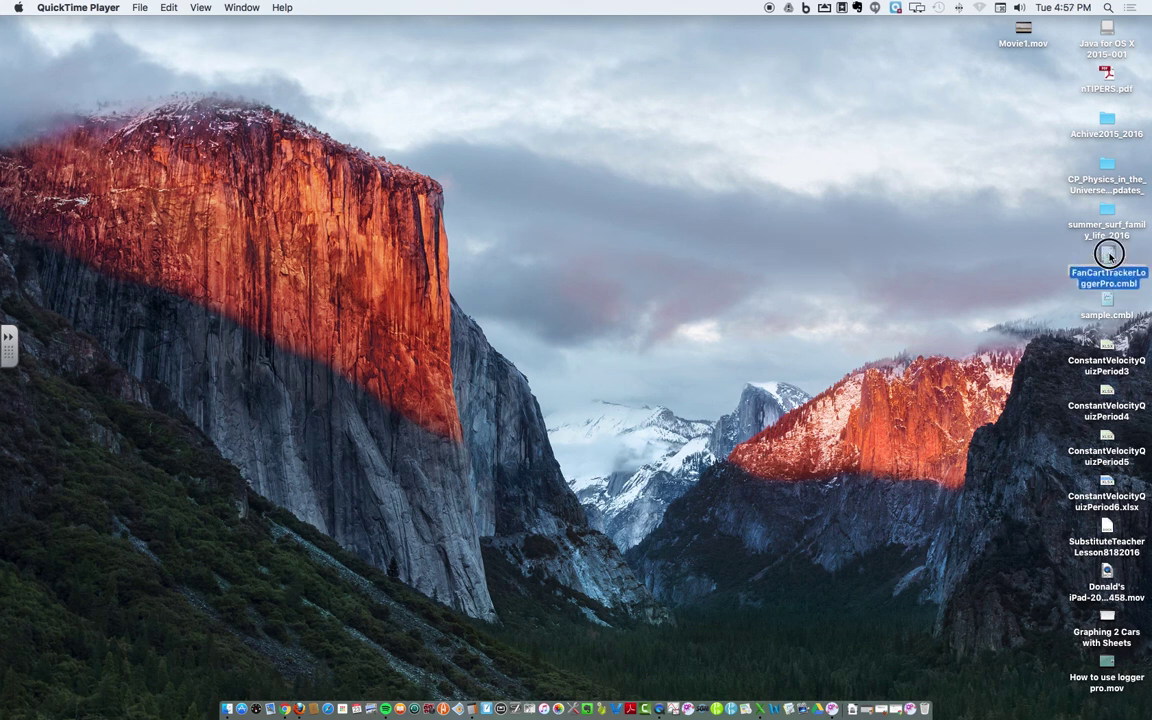
left_click(920, 236)
double_click(1106, 257)
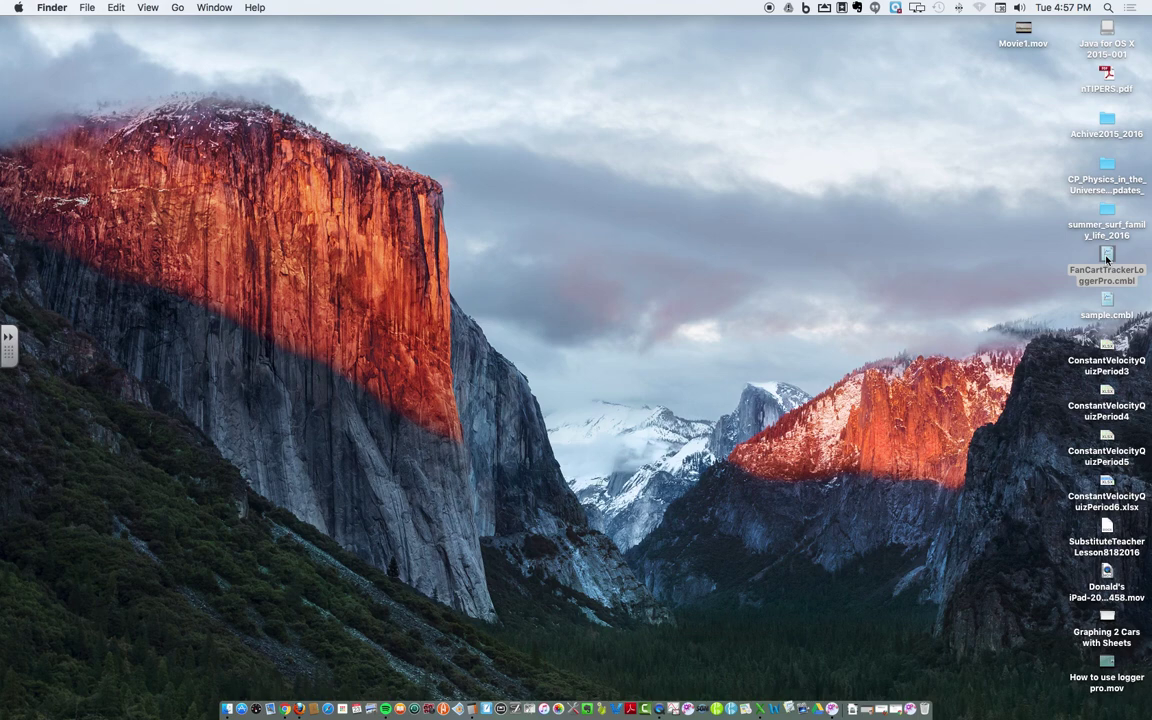